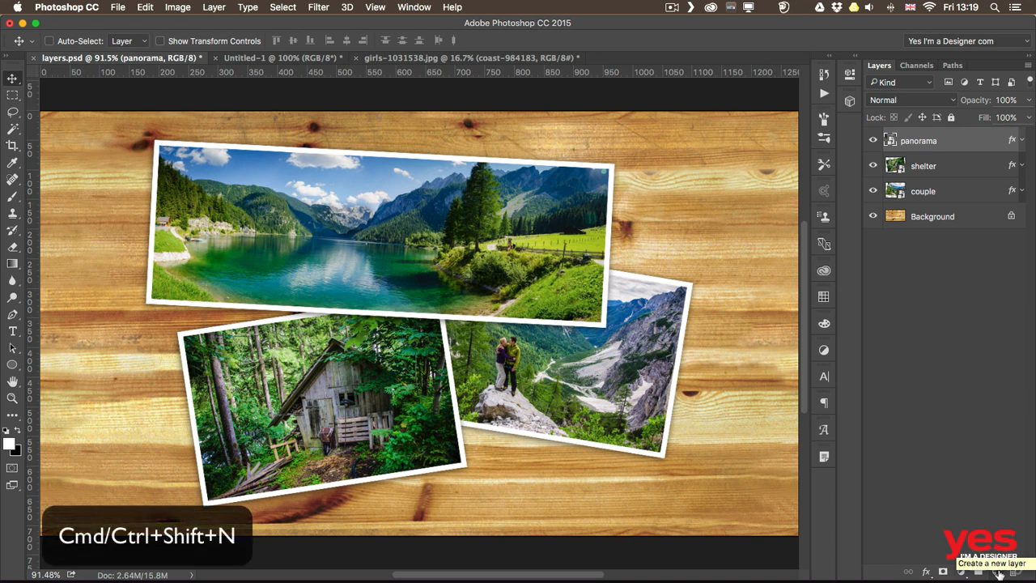
Step: Create a new layer named "markups" above the panorama layer
key("super+shift+n")
left_click_drag(859, 410, 531, 170)
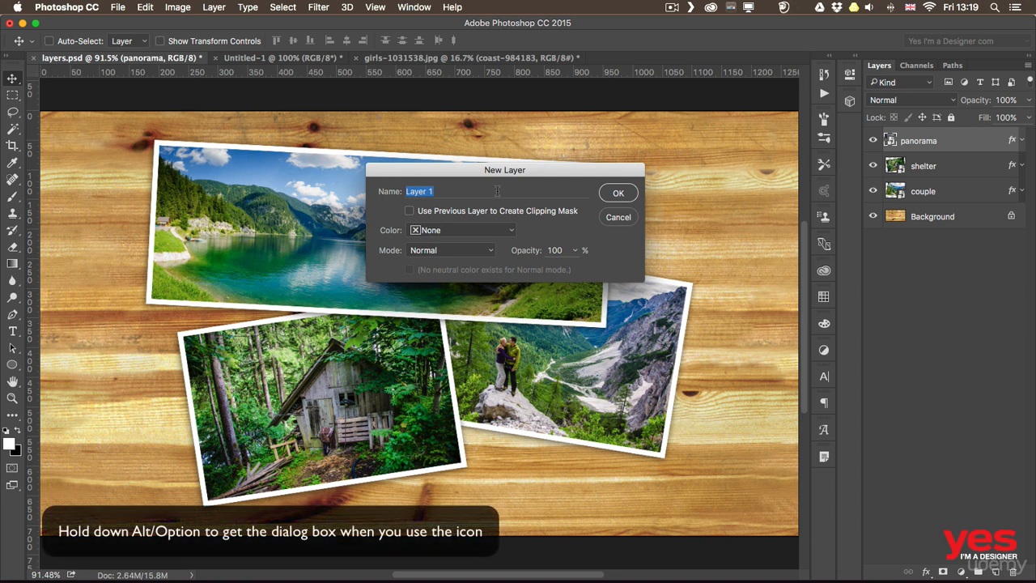
type("markups")
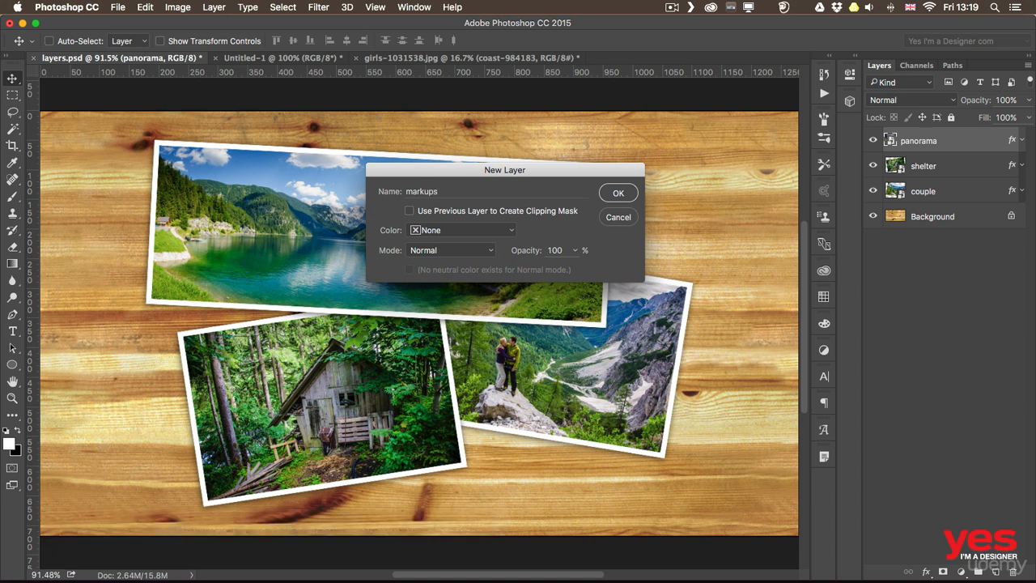
key("Return")
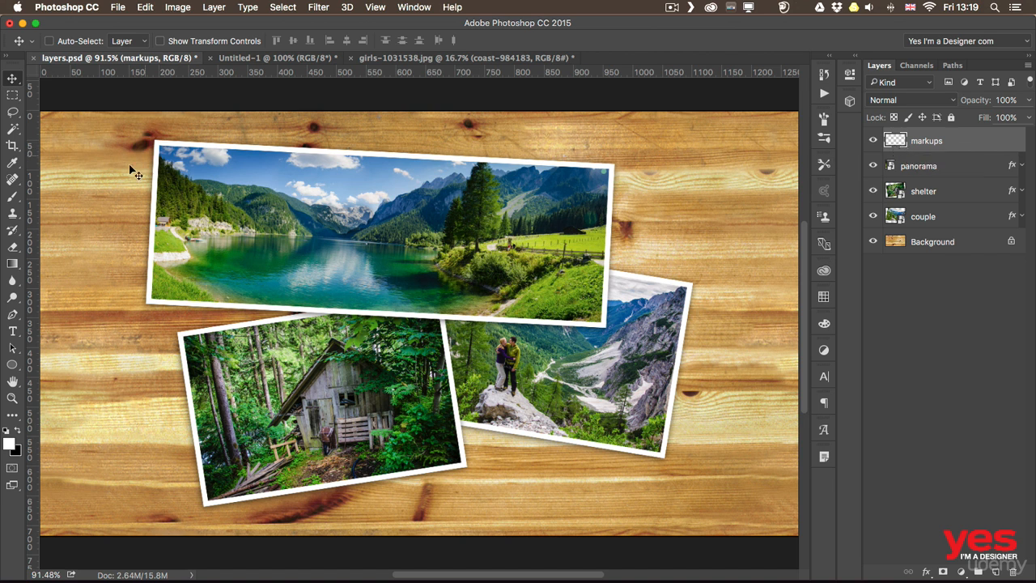
Step: Paint two white curved arrows with the Brush tool, one pointing at the panorama's meadow and one at the couple
left_click(13, 197)
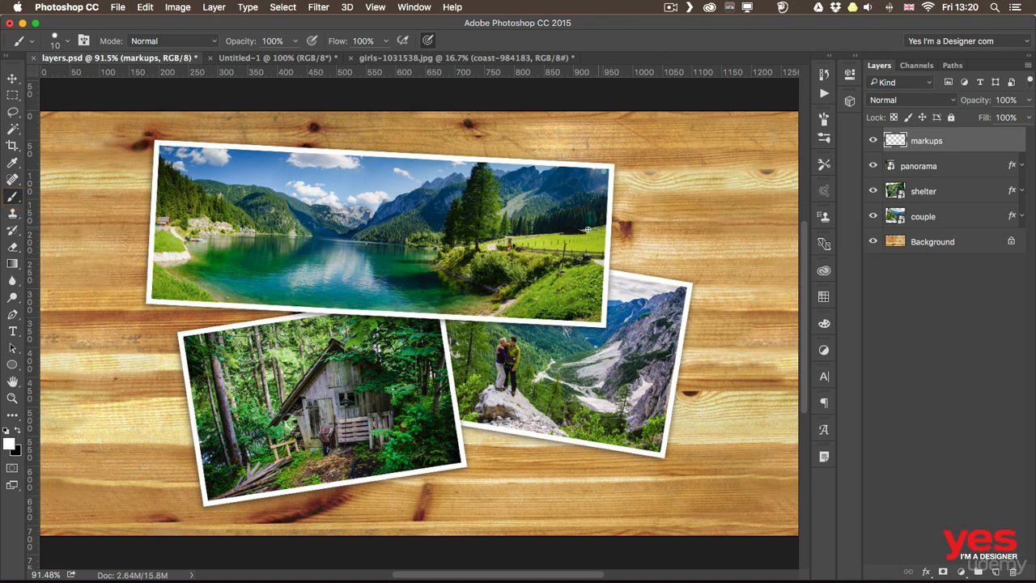
left_click_drag(571, 233, 670, 170)
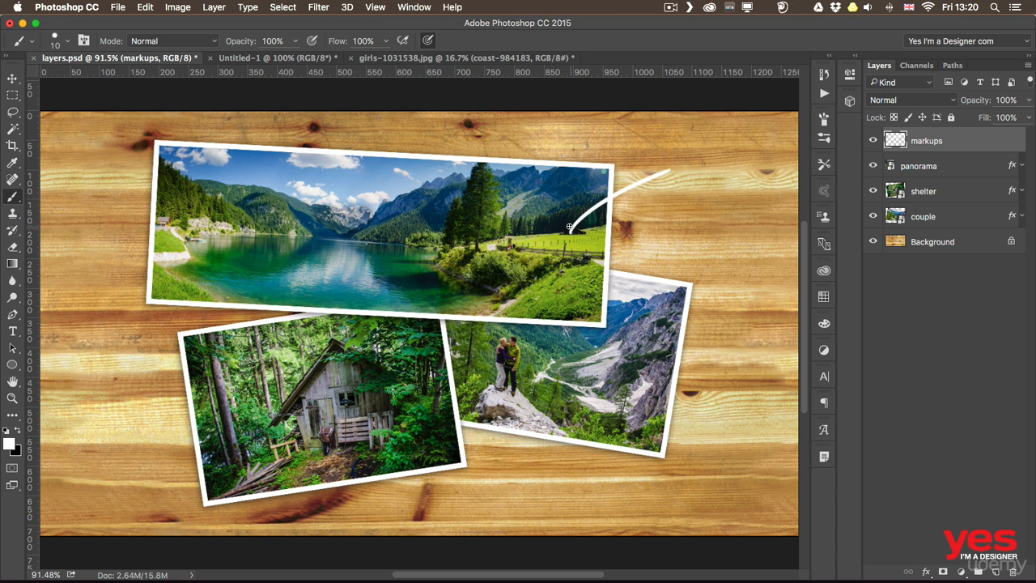
left_click_drag(570, 225, 571, 231)
left_click_drag(526, 361, 574, 459)
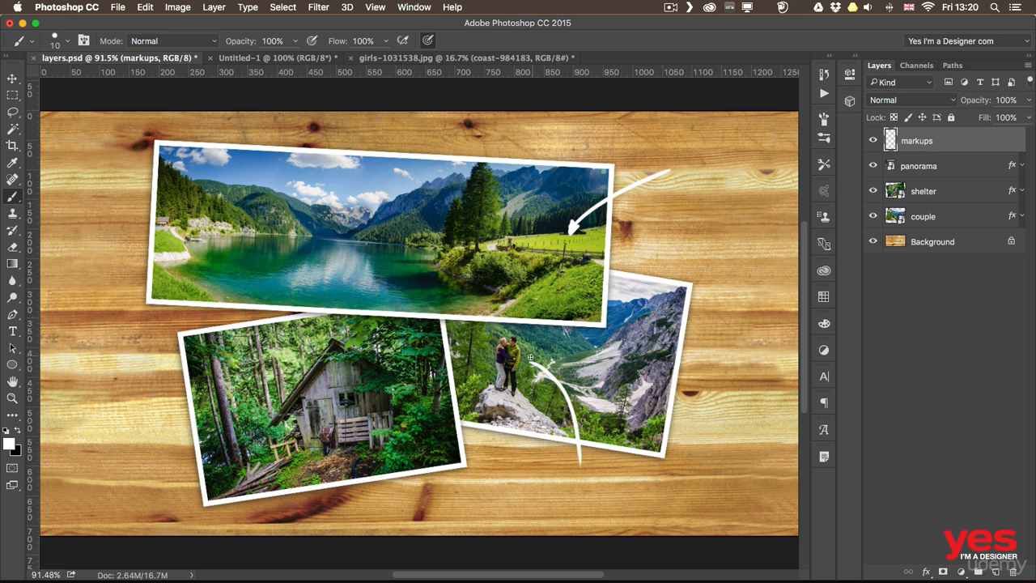
mouse_move(530, 361)
left_mouse_down()
mouse_move(537, 368)
mouse_move(532, 362)
left_mouse_up()
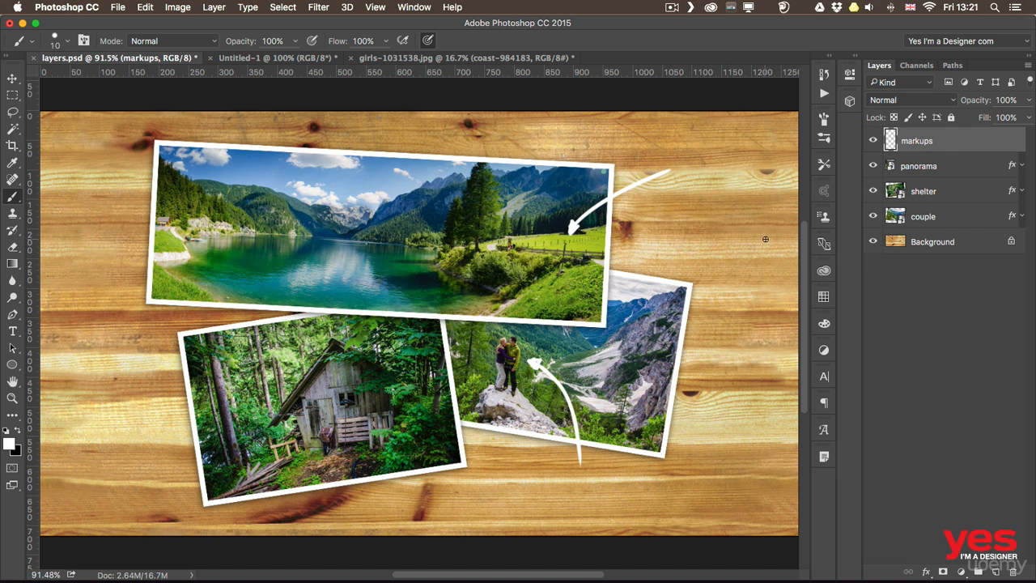
Step: Toggle the markups layer's visibility off and on, and move its arrows slightly to the right and down
left_click(872, 141)
left_click(873, 141)
left_click(12, 79)
left_click_drag(528, 290, 562, 302)
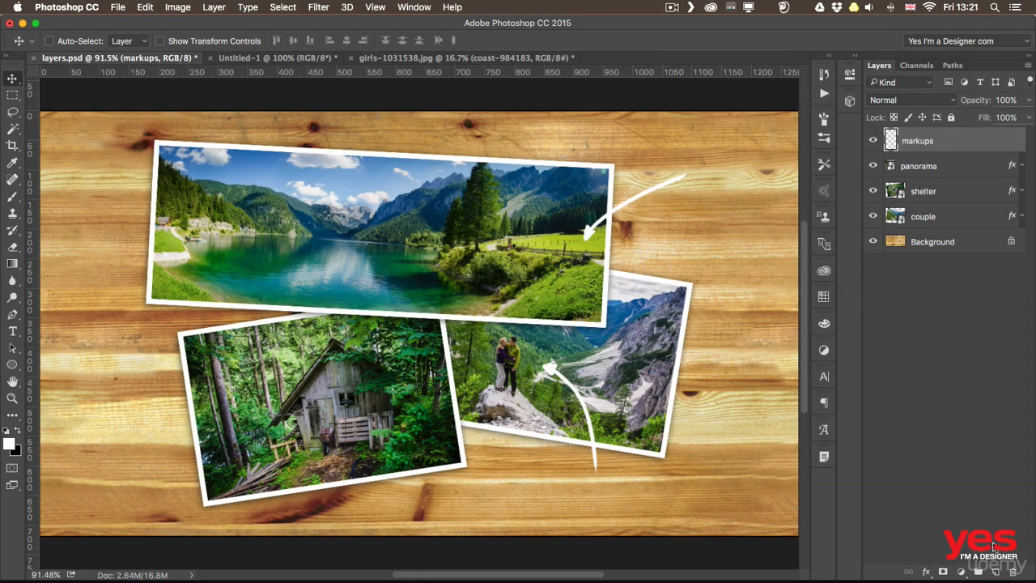
Step: Delete the markups layer and undo the deletion
key("BackSpace")
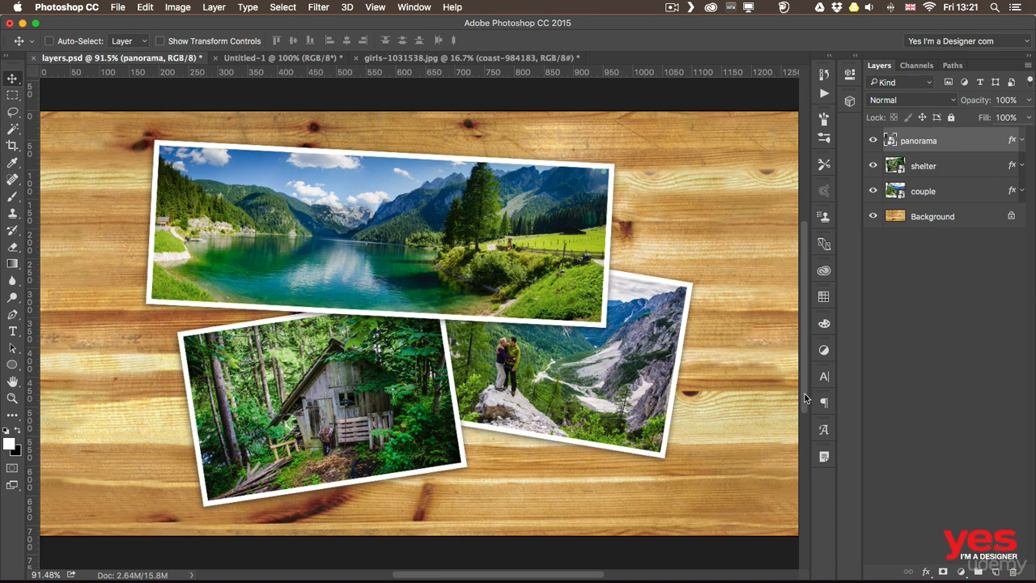
left_click(146, 8)
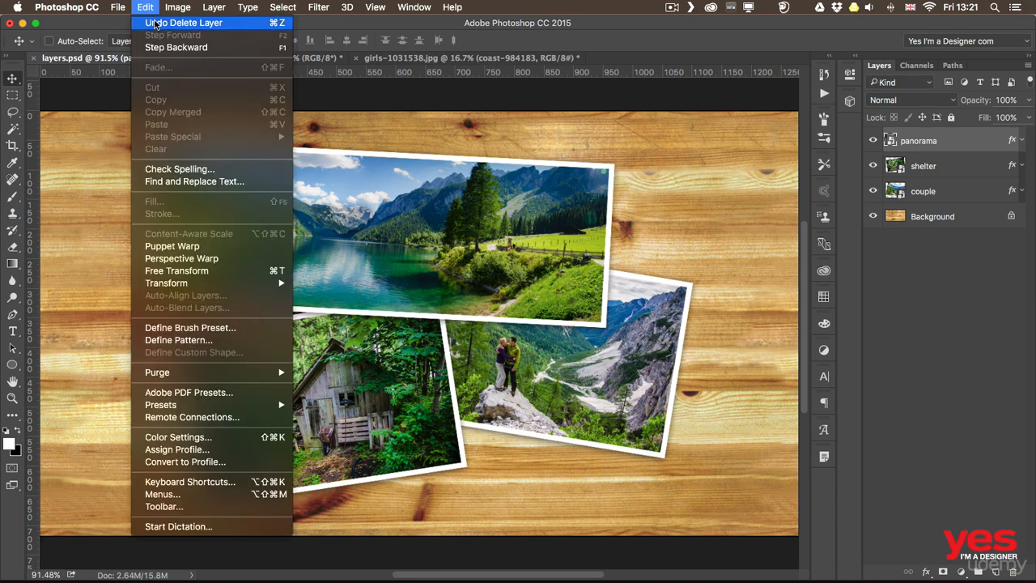
left_click(180, 23)
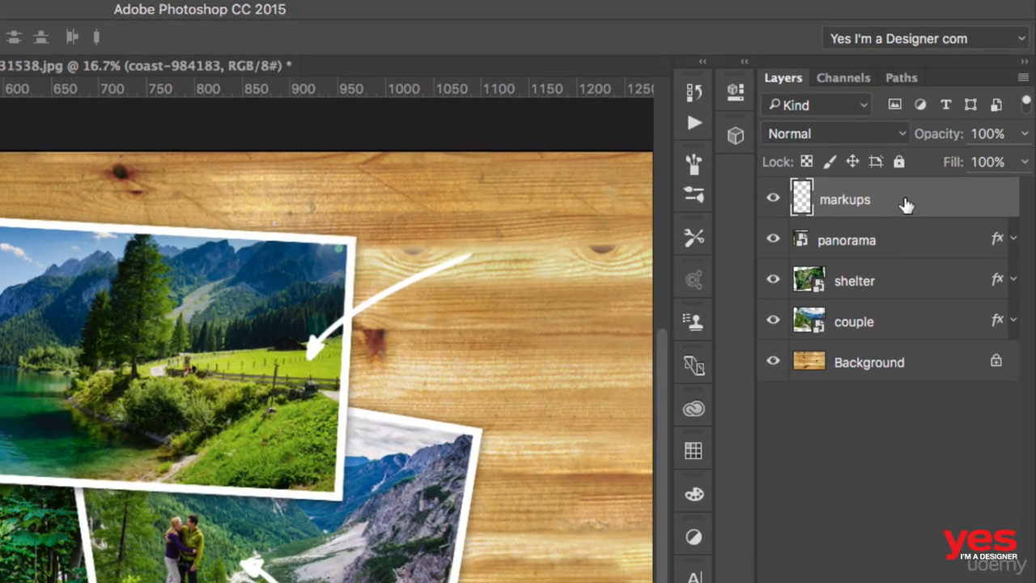
Step: Lower the markups layer's opacity to 0% and restore it to 100%
left_click(1025, 134)
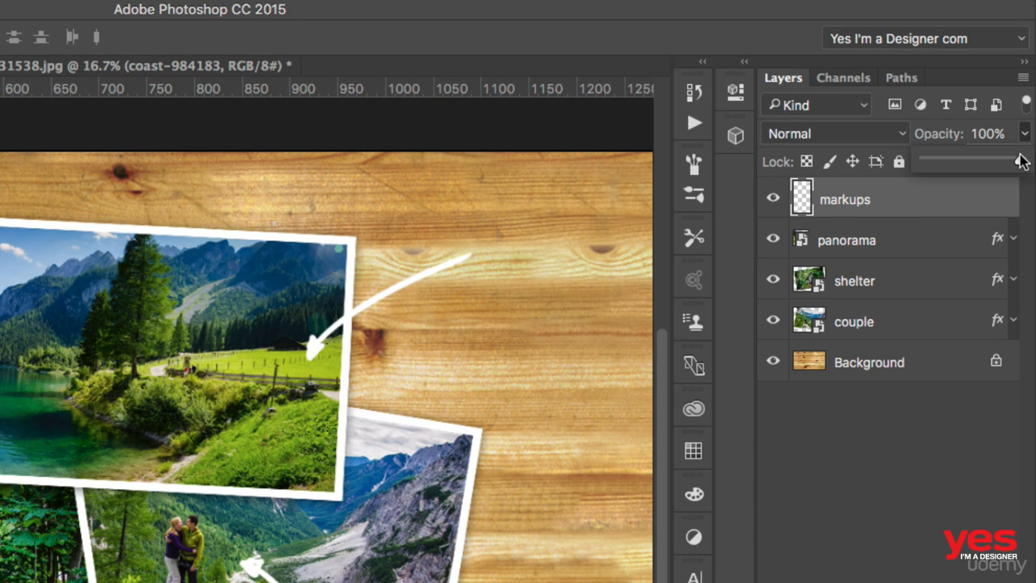
left_click_drag(1021, 161, 882, 154)
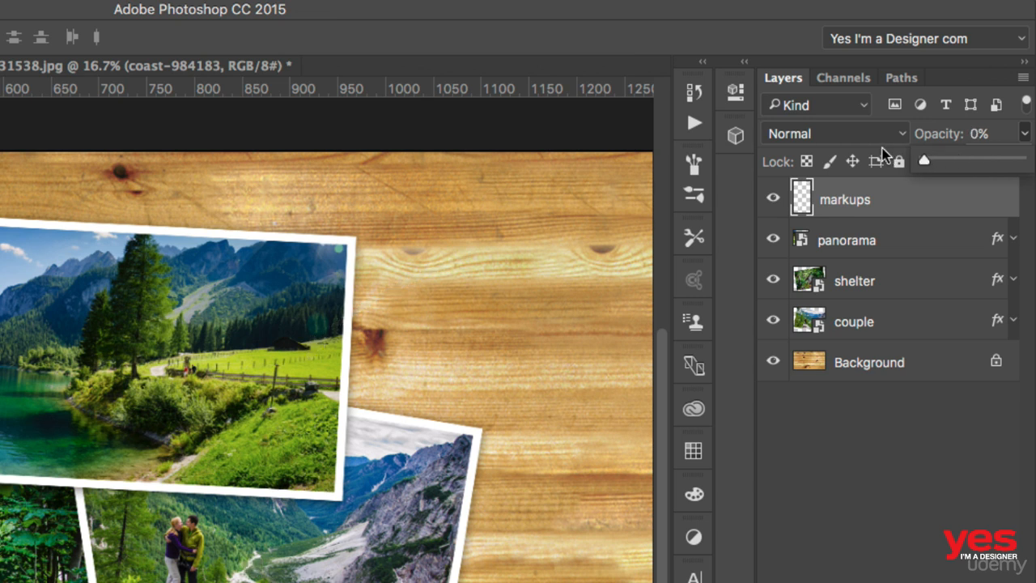
left_click_drag(883, 154, 1033, 165)
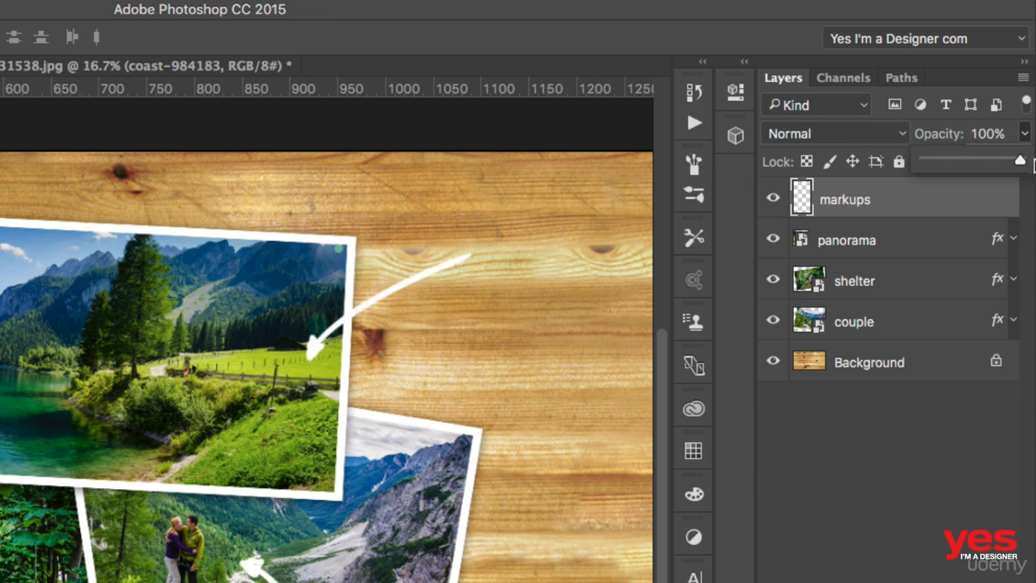
left_click(936, 139)
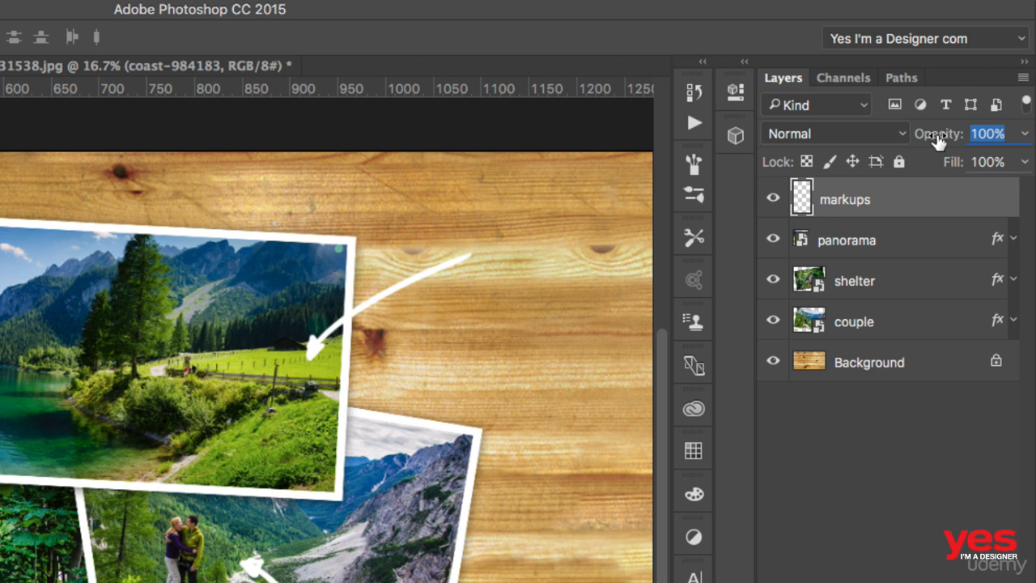
left_click_drag(944, 142, 1003, 139)
left_click(924, 448)
left_click(859, 210)
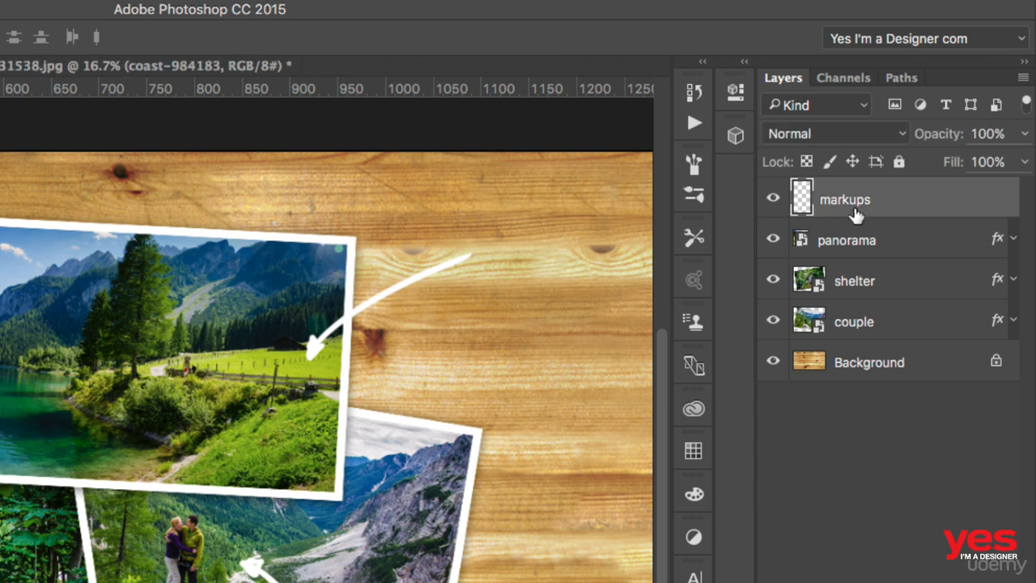
Step: Select the panorama layer and try opacities of 50%, 10%, 80% and 65%
left_click(834, 253)
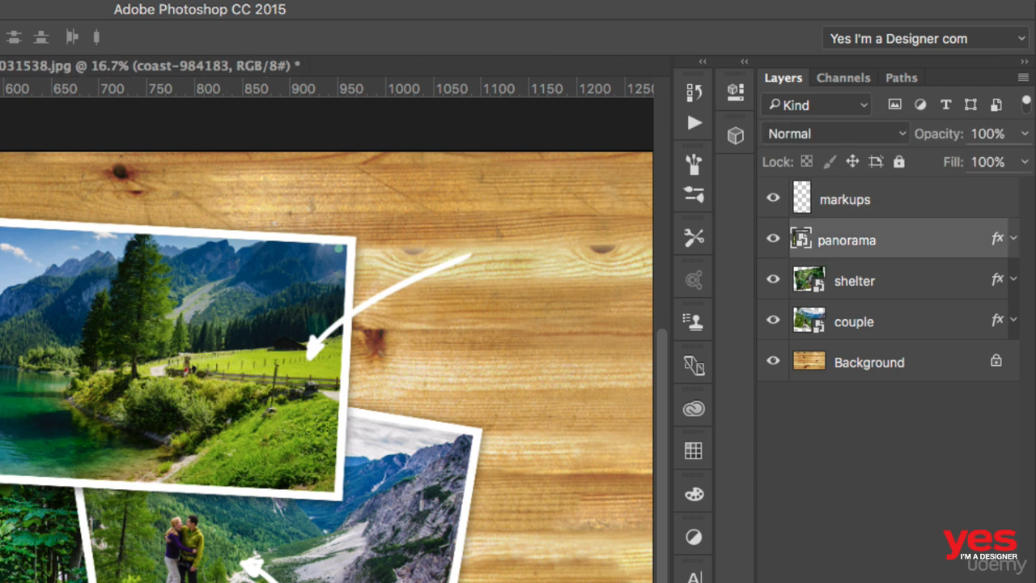
key("5")
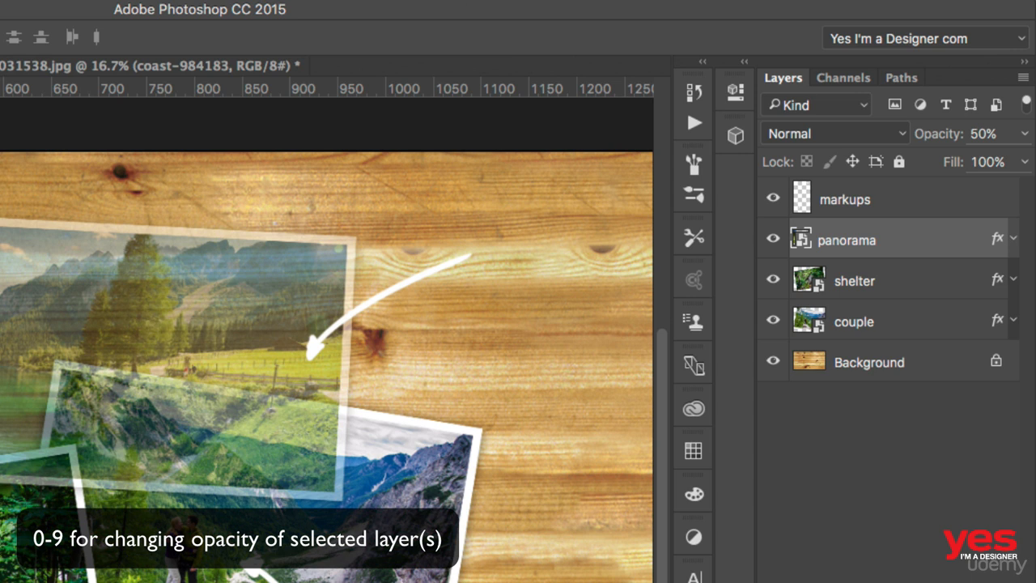
key("1")
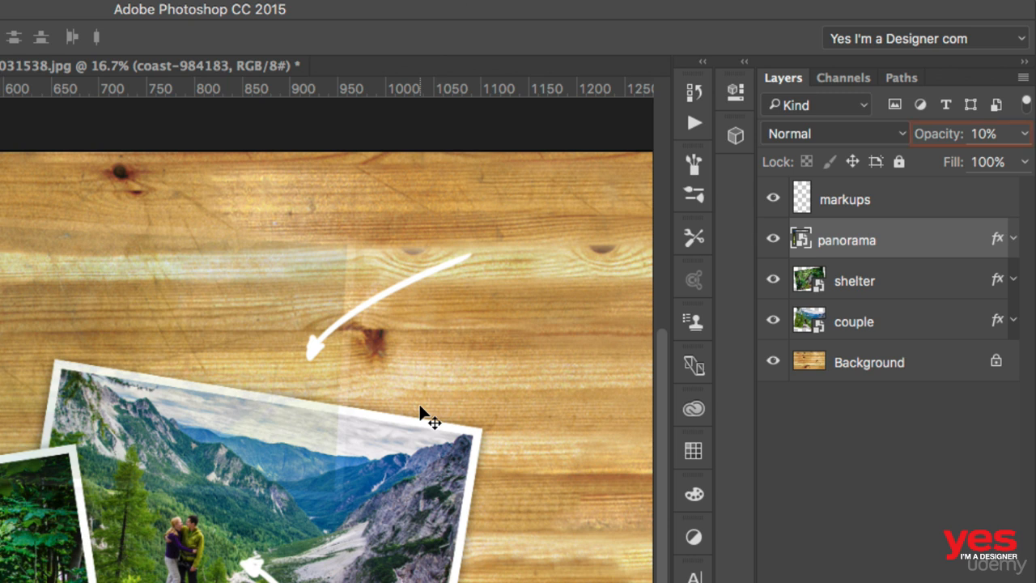
key("8")
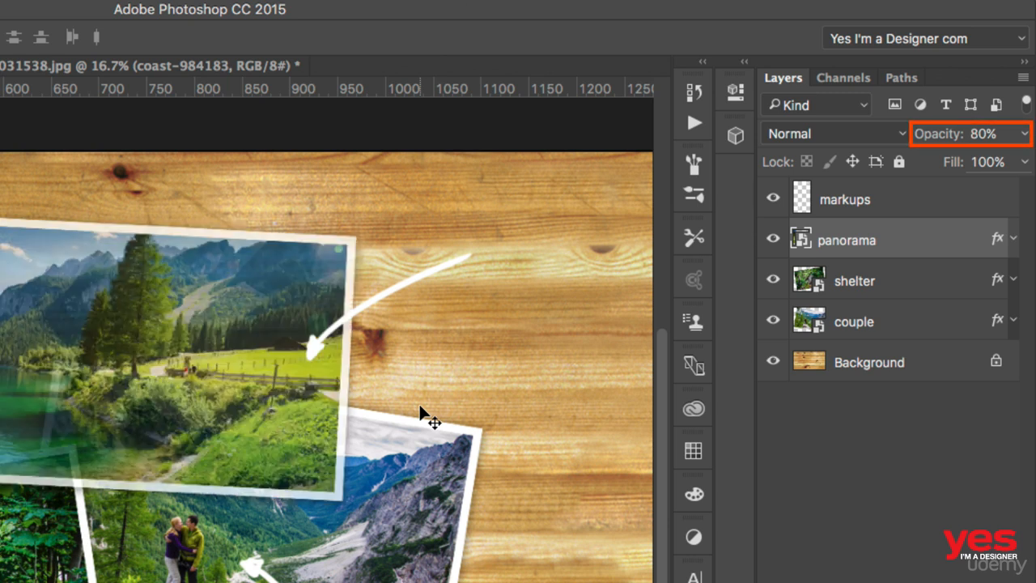
key("6")
key("5")
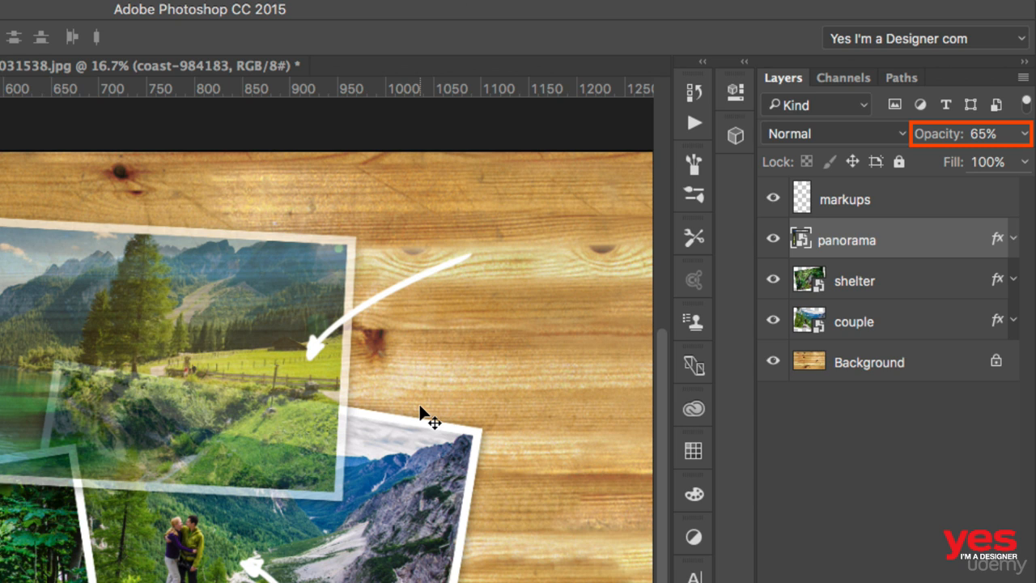
Step: Try 1% and 0% opacity on the panorama layer, restore 100%, and toggle the layer's visibility off and on
key("0")
key("1")
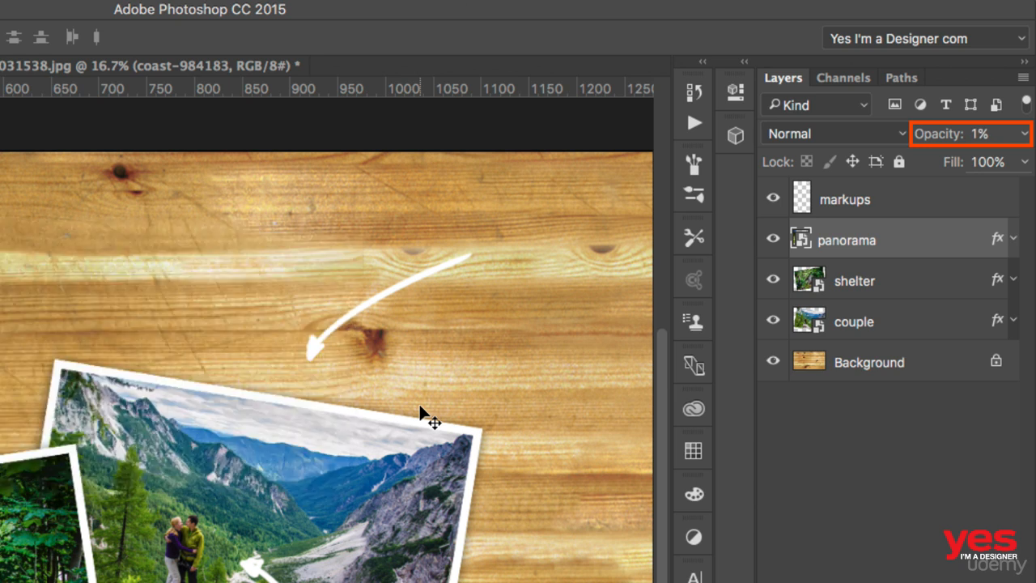
key("0")
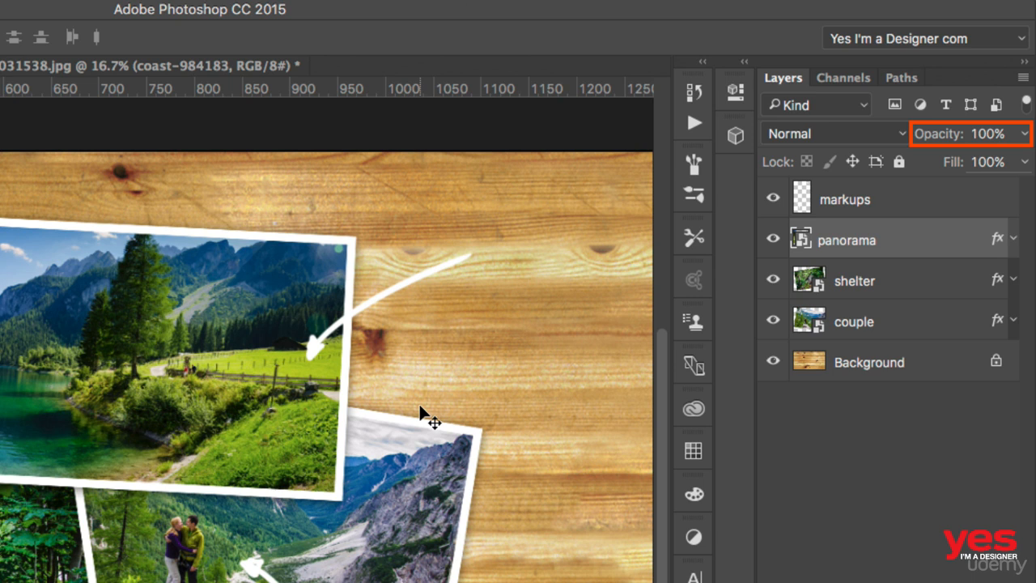
key("0")
key("0")
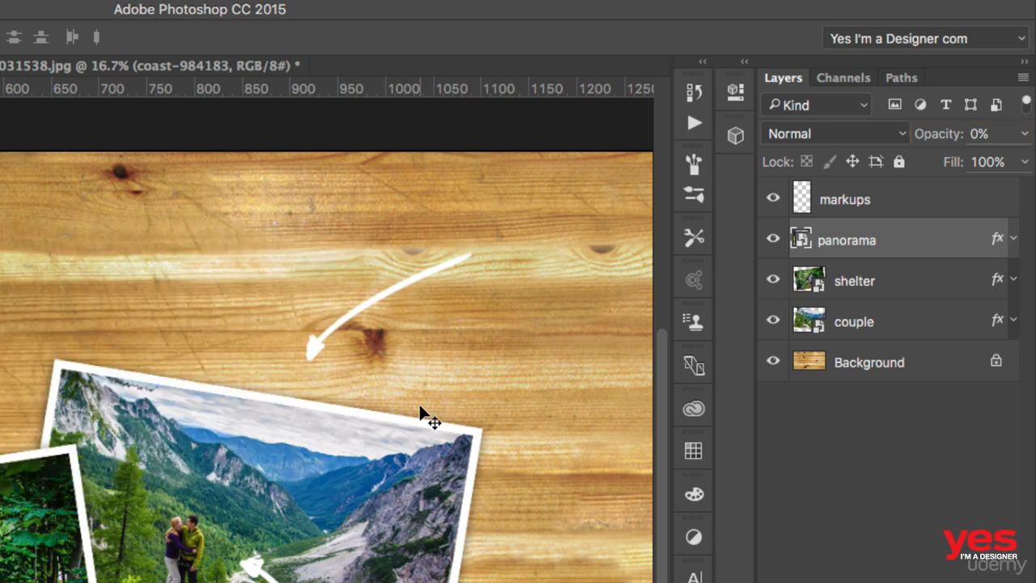
key("0")
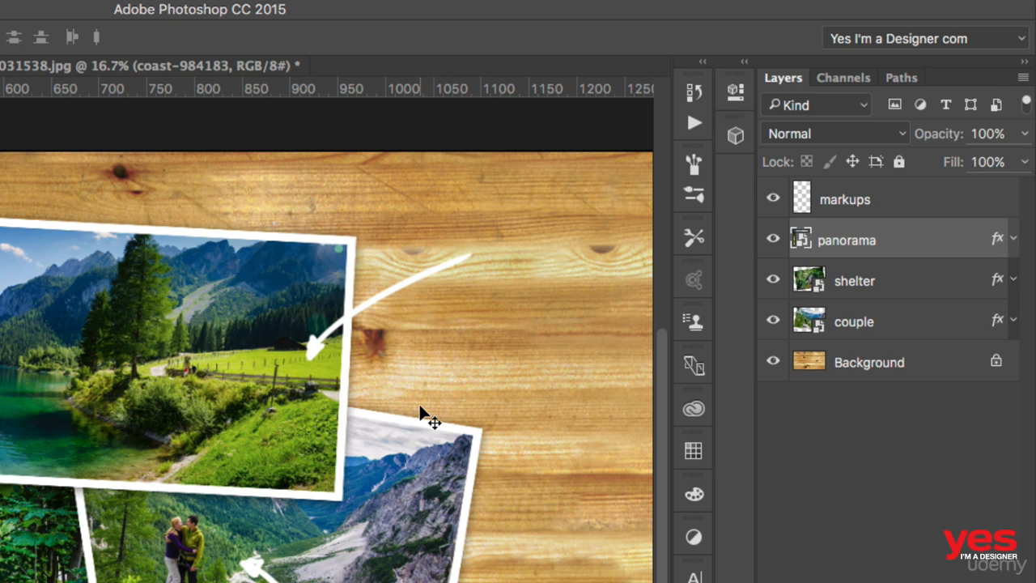
left_click(773, 240)
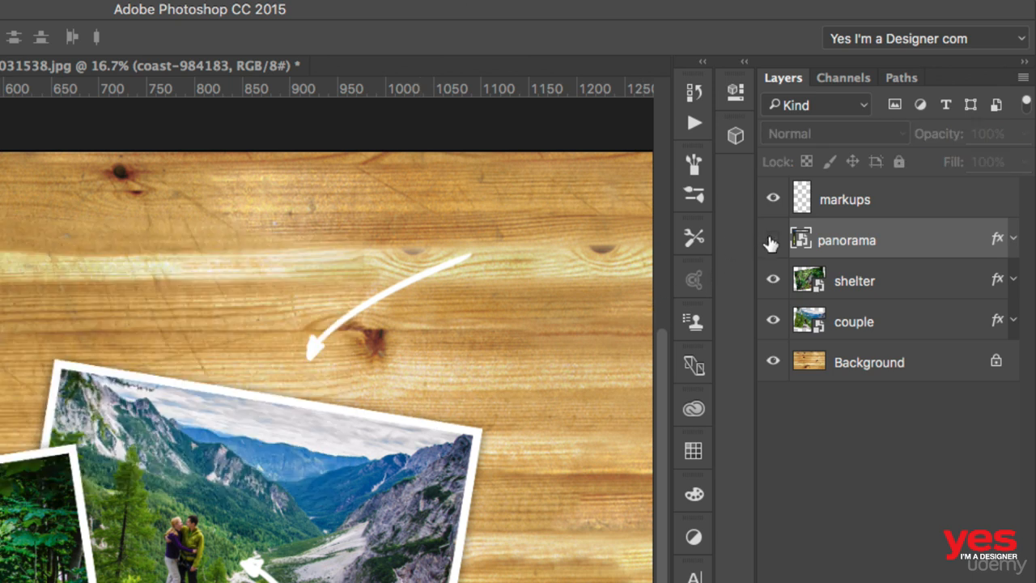
left_click(772, 240)
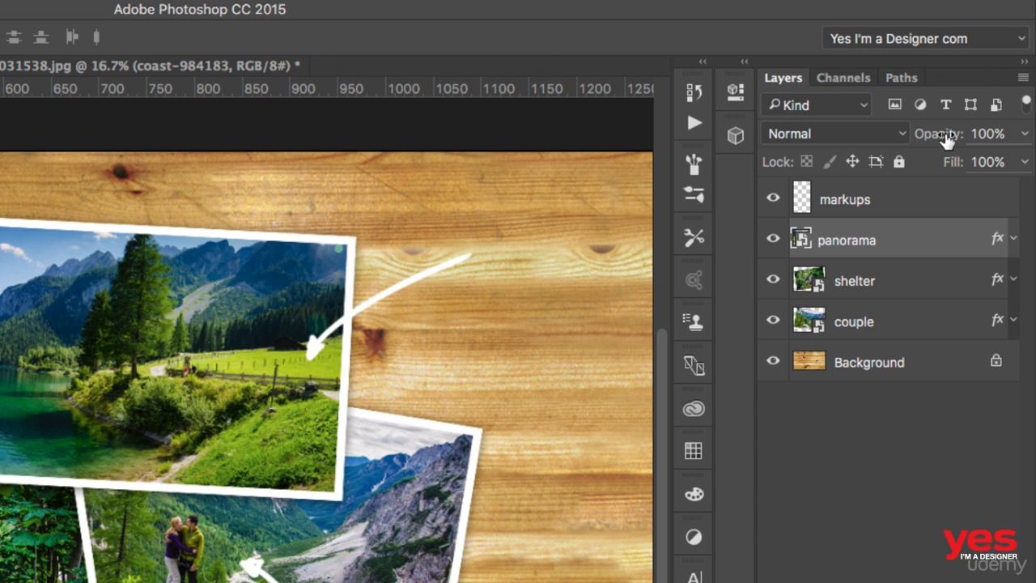
Step: Expand the panorama layer's effects and toggle them off and on, and lower its Fill before restoring it to 100%
left_click(1013, 240)
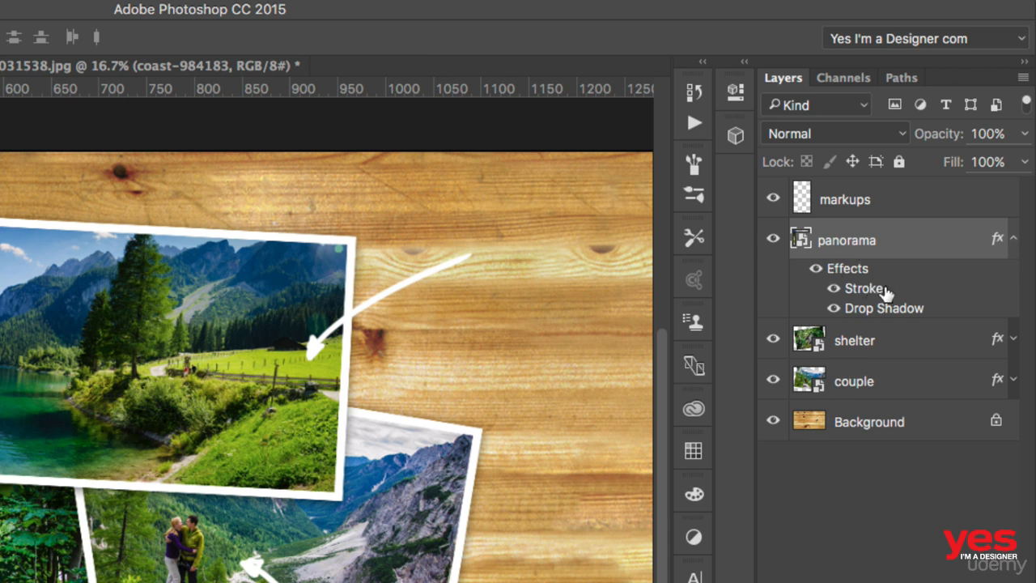
left_click(817, 268)
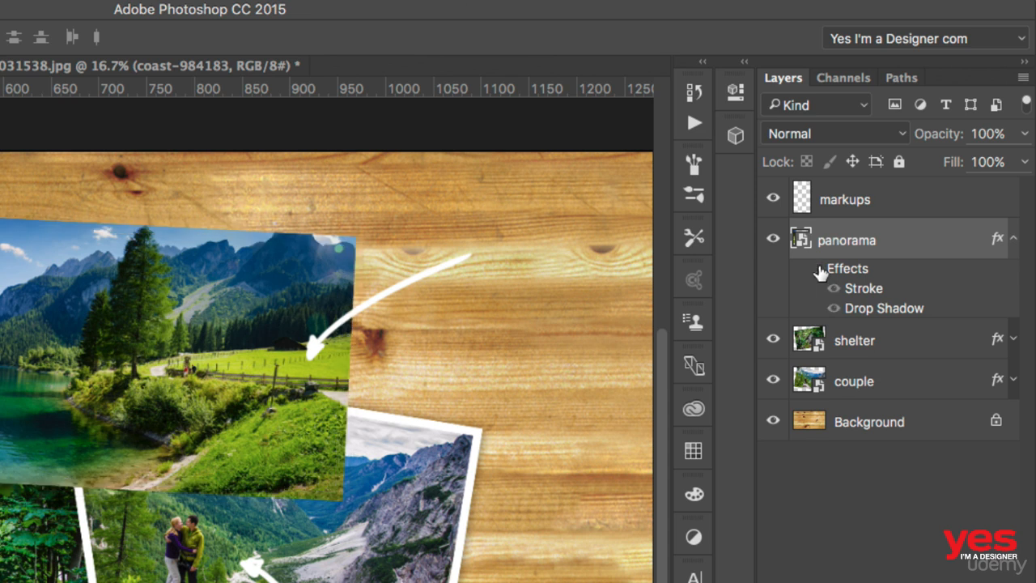
left_click(819, 270)
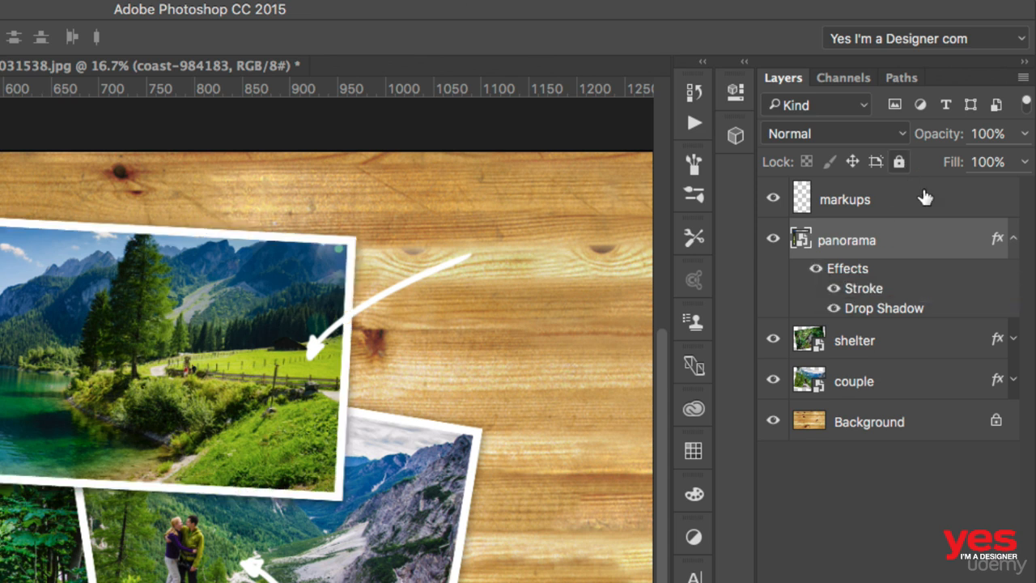
left_click_drag(949, 166, 865, 163)
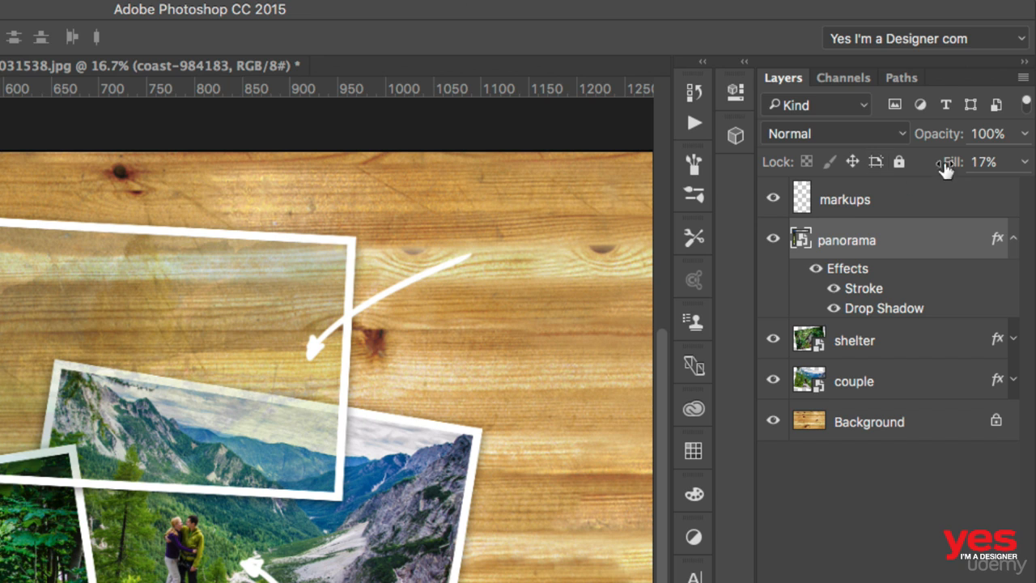
left_click_drag(944, 162, 973, 172)
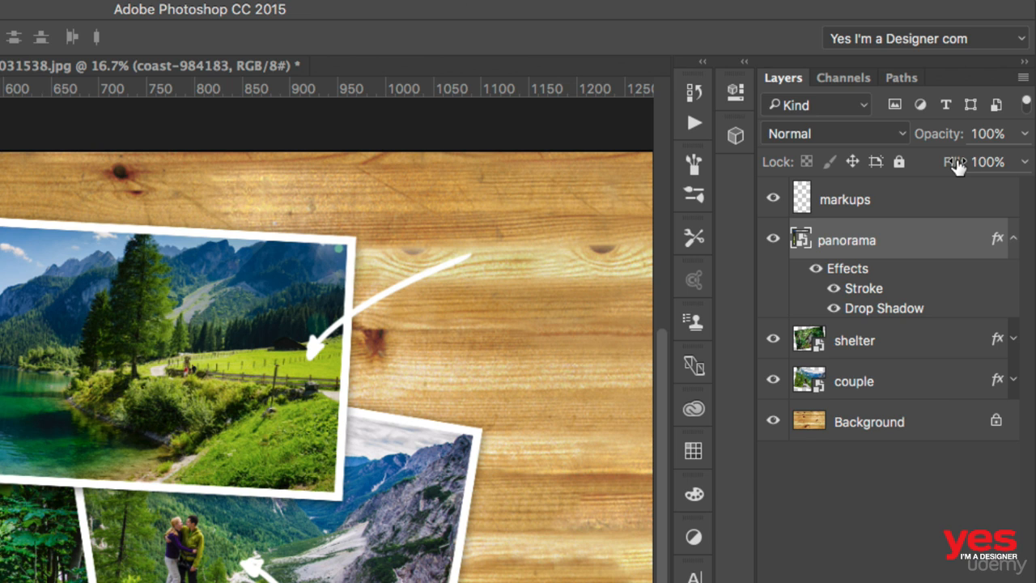
Step: Select the markups layer and hide the panorama, shelter, couple and Background layers
left_click(879, 202)
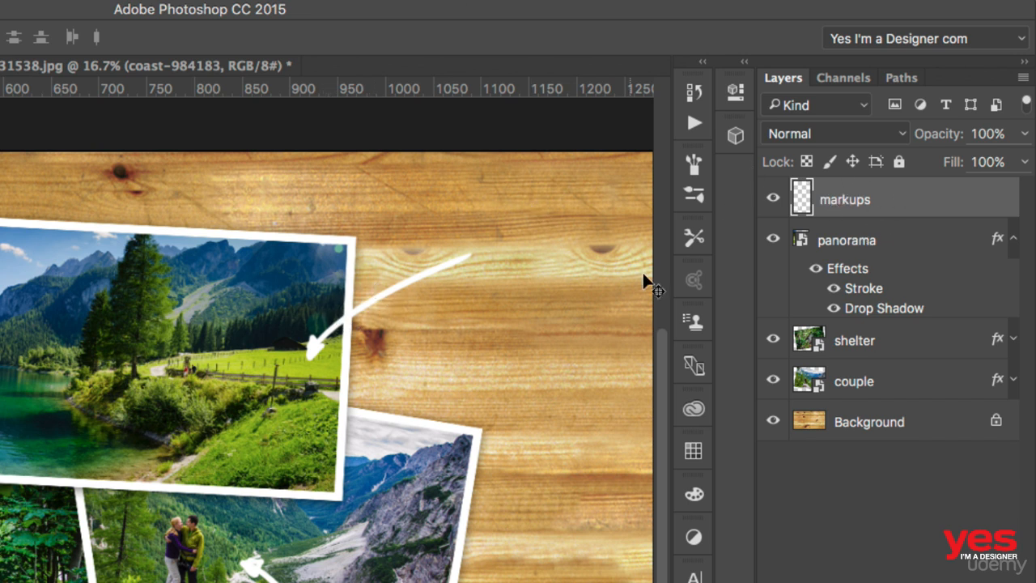
left_click_drag(773, 241, 773, 340)
left_click_drag(775, 380, 773, 436)
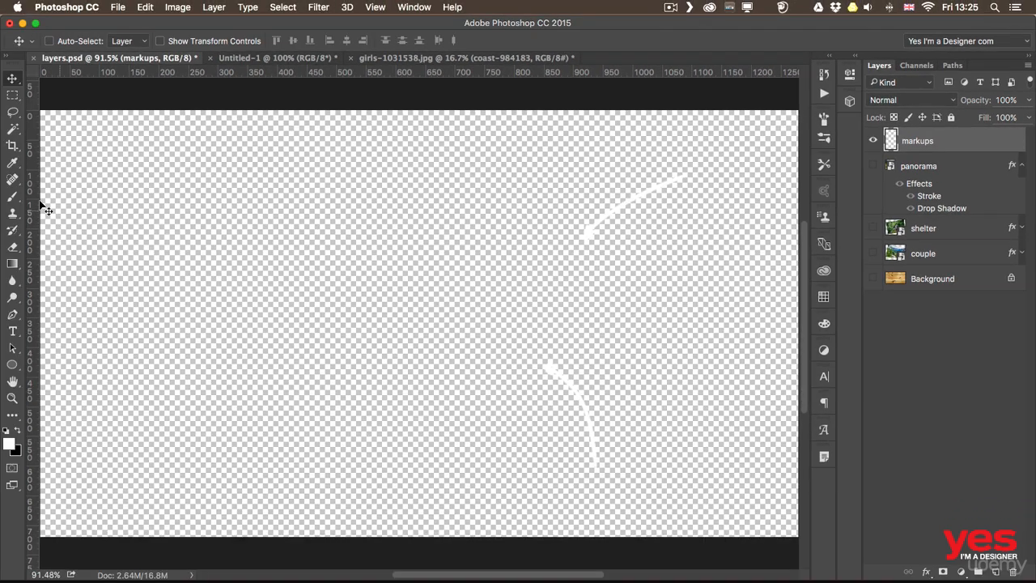
Step: Switch to the Brush with black as the foreground colour, try a freehand zigzag across the markups layer and undo it
left_click(13, 196)
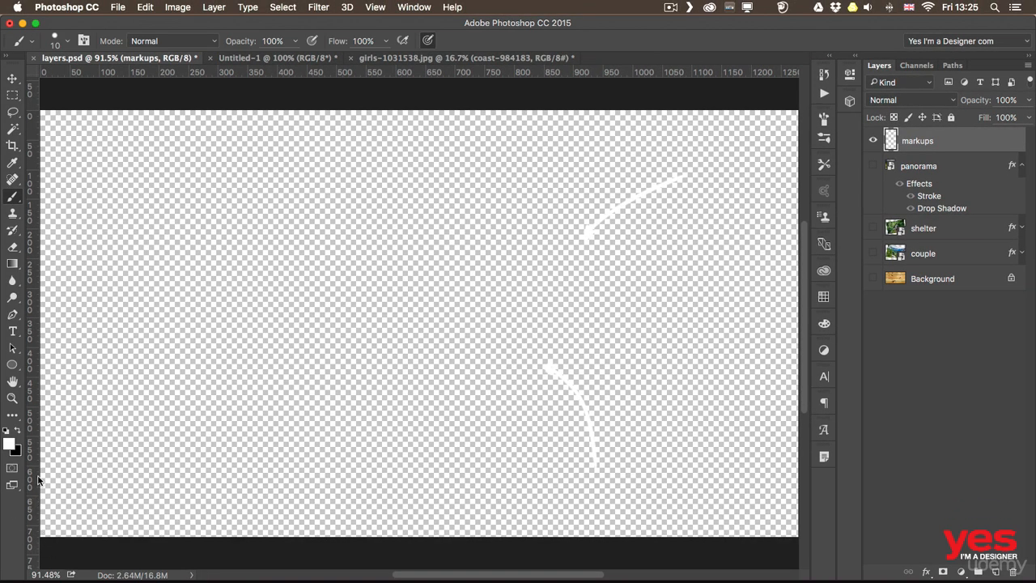
left_click(18, 434)
left_click(18, 435)
left_click(18, 435)
mouse_move(525, 210)
left_mouse_down()
mouse_move(565, 211)
mouse_move(517, 251)
mouse_move(597, 273)
mouse_move(645, 344)
left_mouse_up()
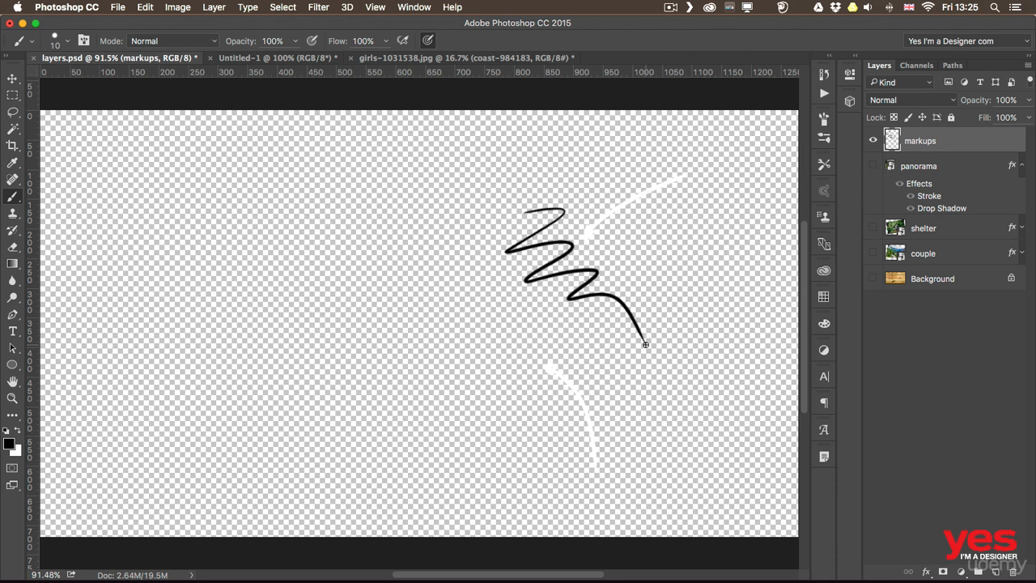
key("super+z")
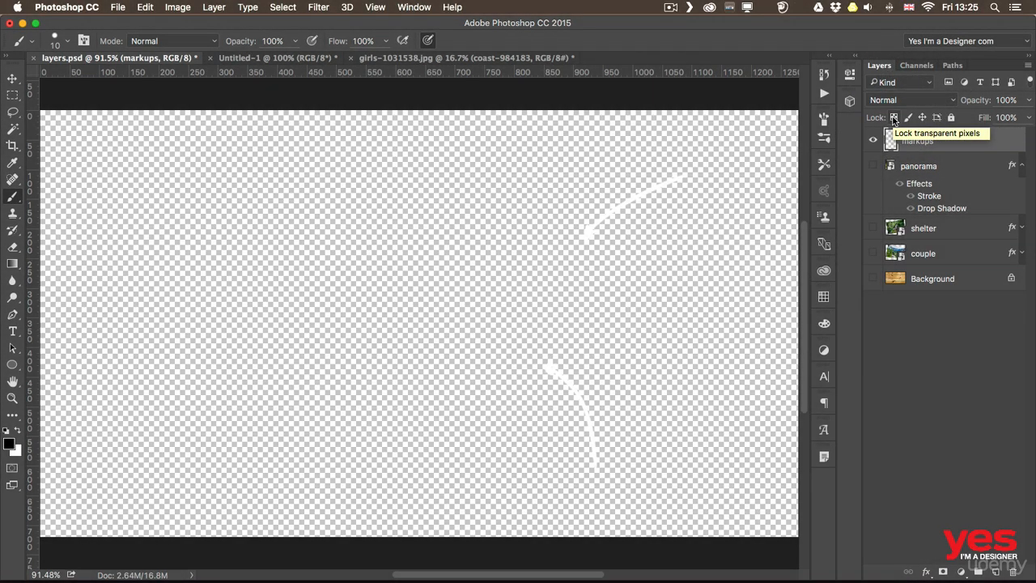
Step: Lock the transparent pixels of the markups layer and paint both white arrows black
left_click(894, 118)
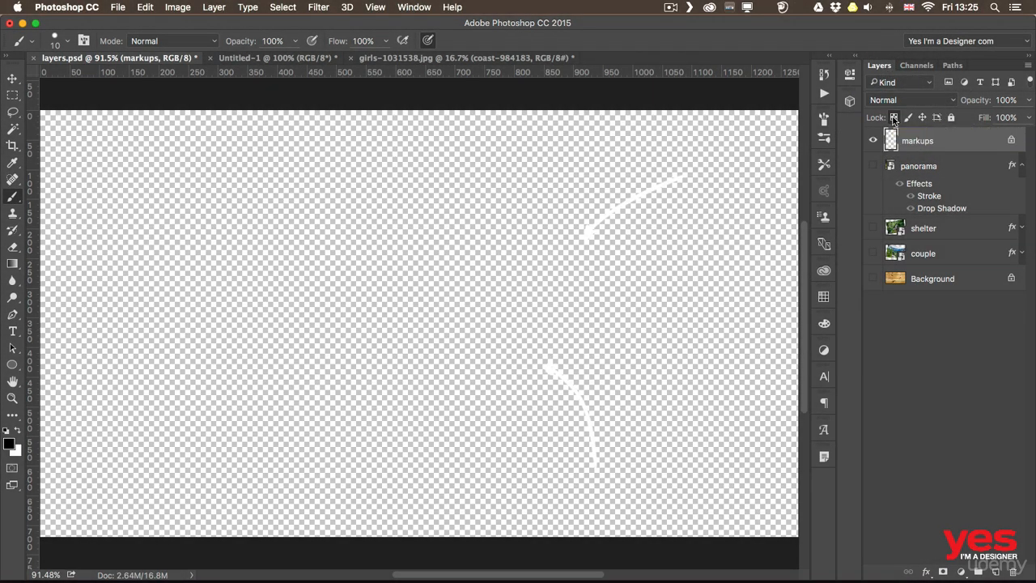
mouse_move(580, 233)
left_mouse_down()
mouse_move(611, 220)
mouse_move(565, 241)
left_mouse_up()
mouse_move(606, 212)
left_mouse_down()
mouse_move(681, 175)
mouse_move(596, 219)
left_mouse_up()
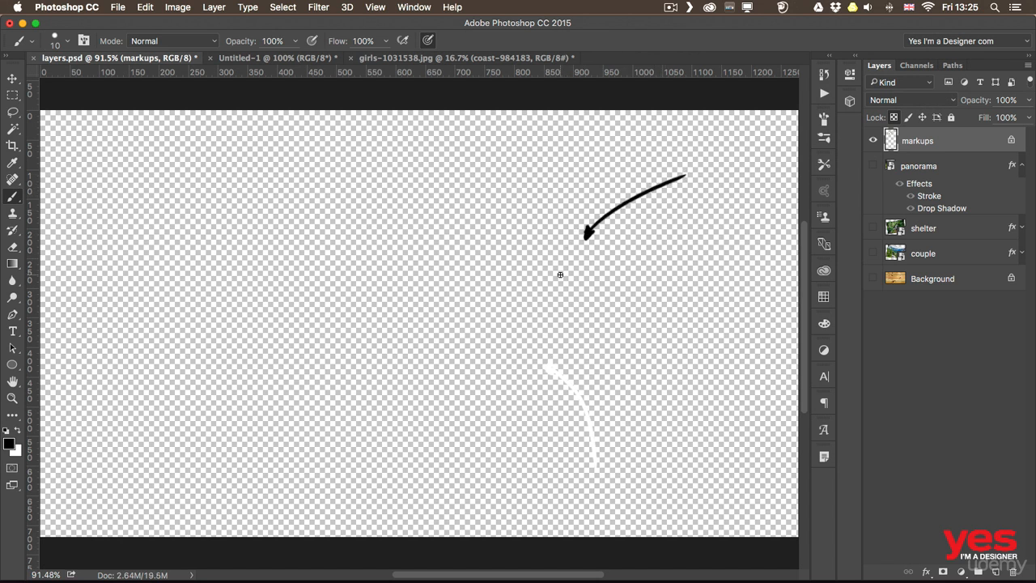
mouse_move(544, 364)
left_mouse_down()
mouse_move(562, 374)
mouse_move(596, 462)
mouse_move(586, 390)
left_mouse_up()
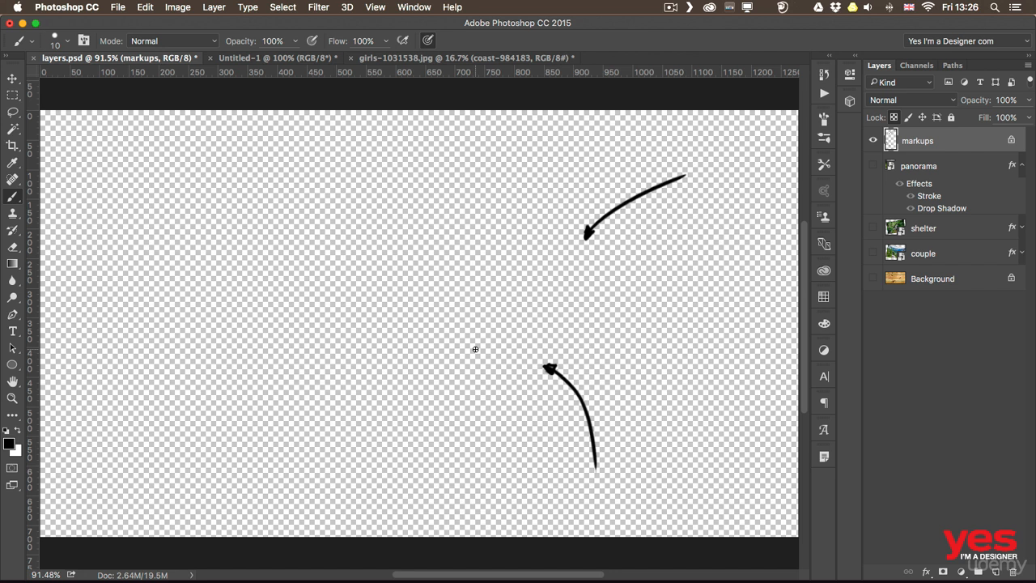
Step: Unlock the transparent pixels of the markups layer and paint a short wavy test stroke in the empty area between the arrows
left_click(893, 119)
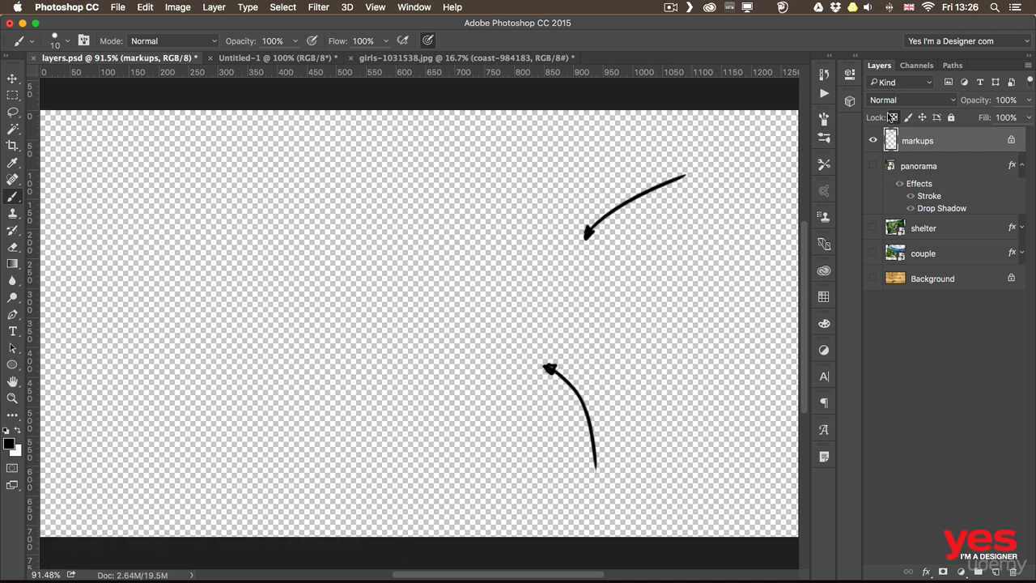
left_click(891, 119)
left_click_drag(658, 263, 722, 347)
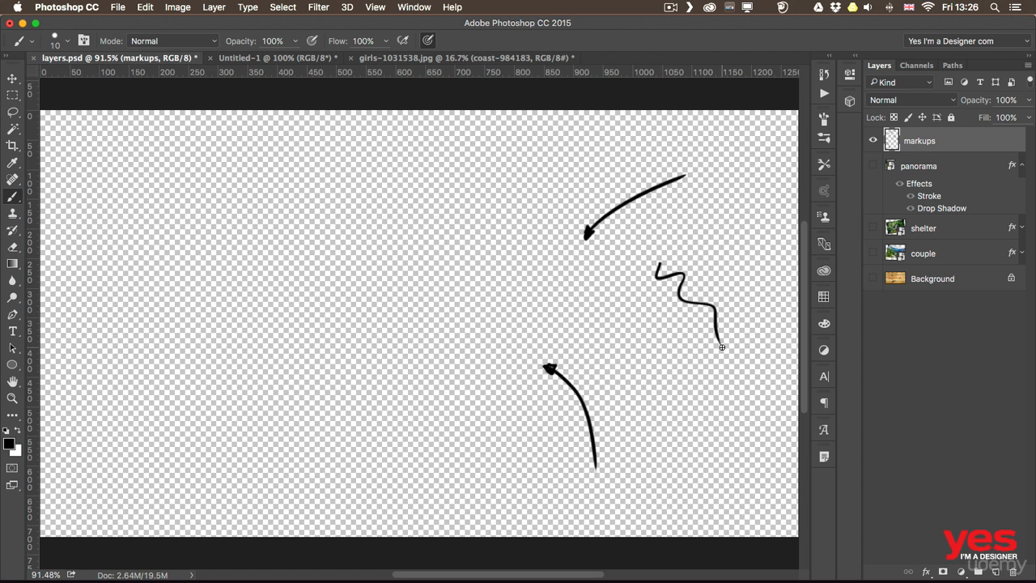
Step: Show the panorama, shelter, couple and Background layers again and undo the wavy test stroke
left_click_drag(873, 164, 873, 279)
key("ctrl+z")
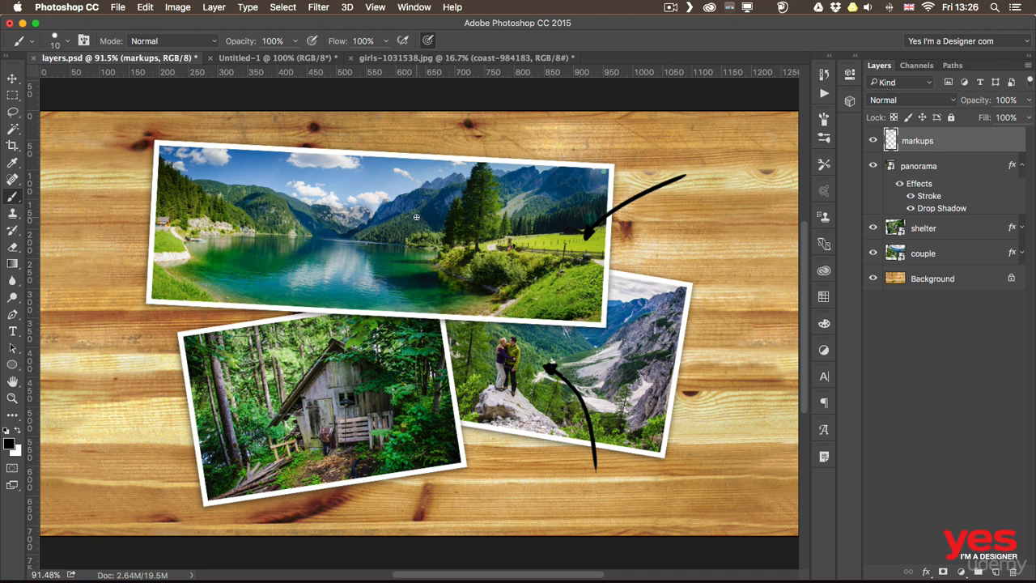
Step: Clip the layer thumbnails to document bounds and set them to large
right_click(897, 280)
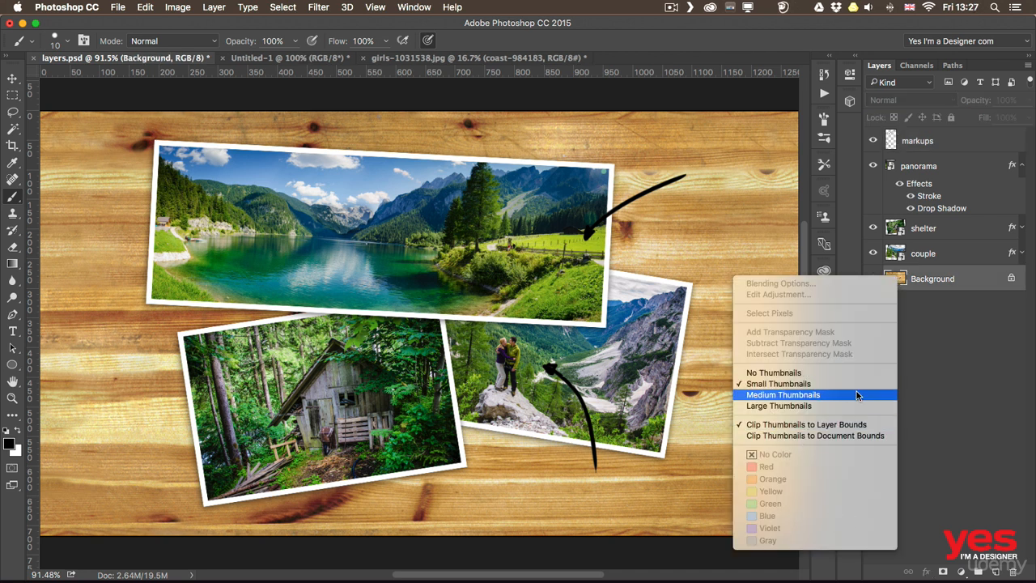
left_click(793, 435)
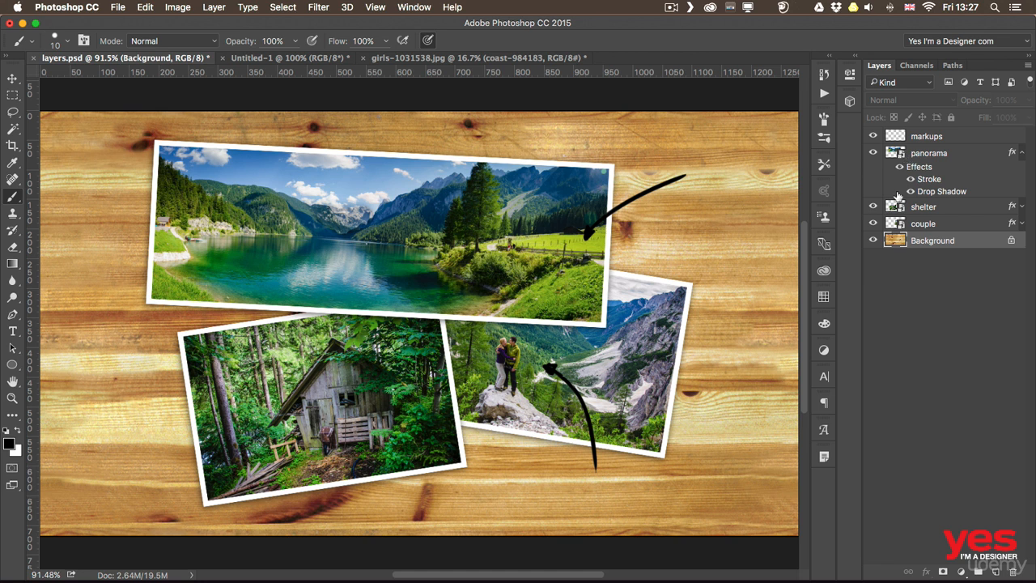
right_click(894, 225)
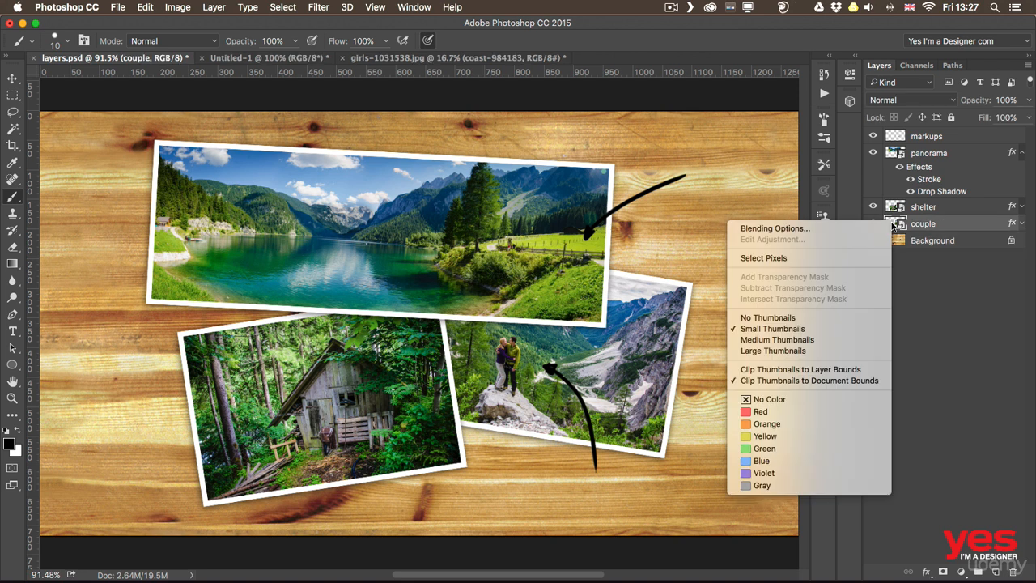
left_click(758, 351)
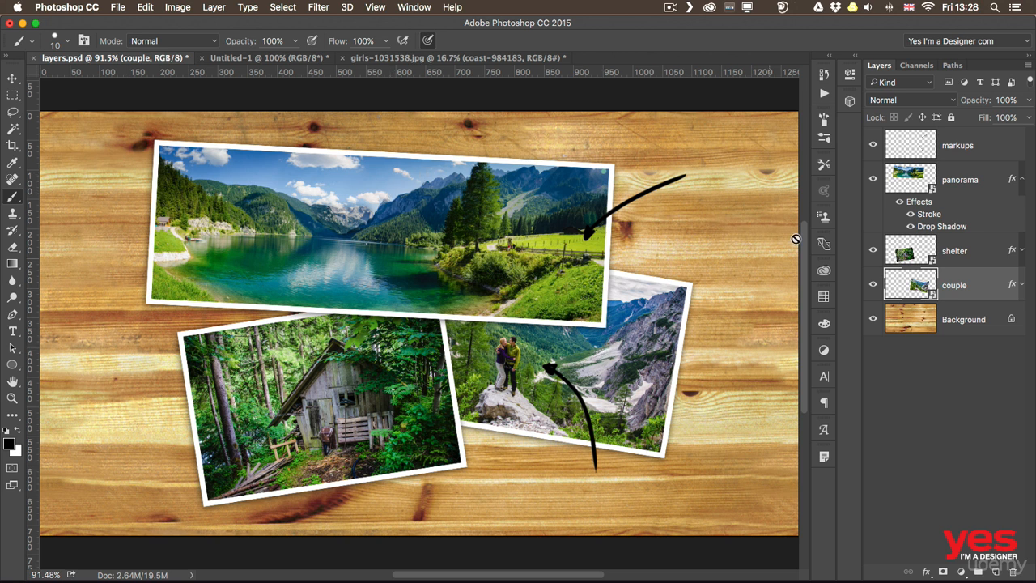
Step: Switch the thumbnails between layer bounds and document bounds, settle on layer bounds, and set them back to small
right_click(909, 288)
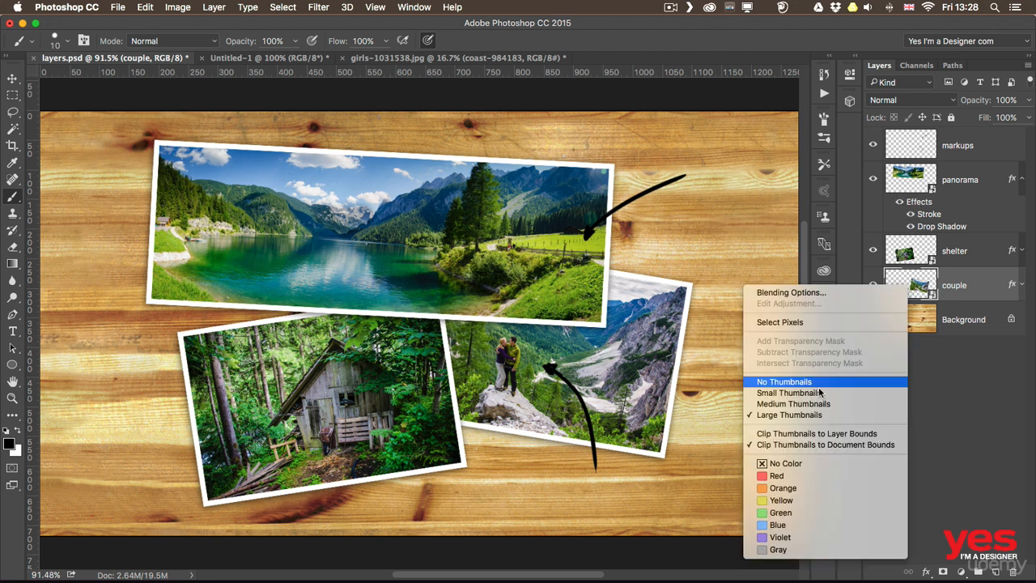
left_click(820, 436)
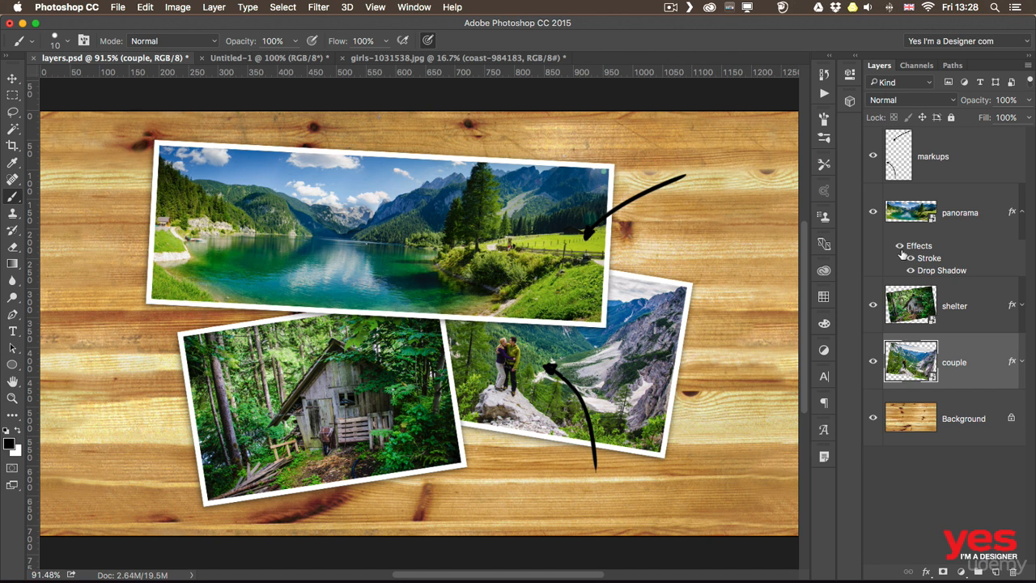
right_click(904, 149)
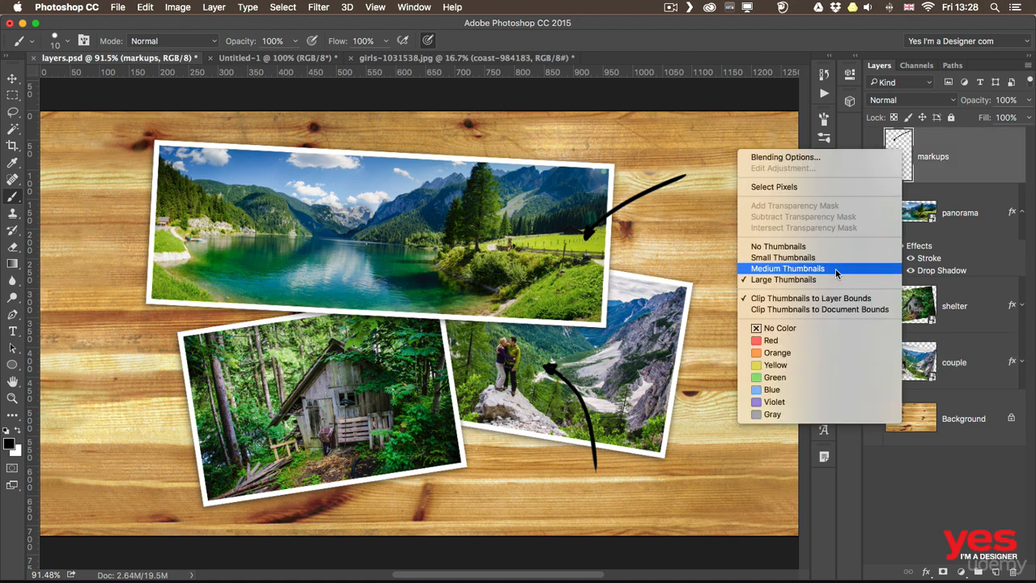
left_click(815, 312)
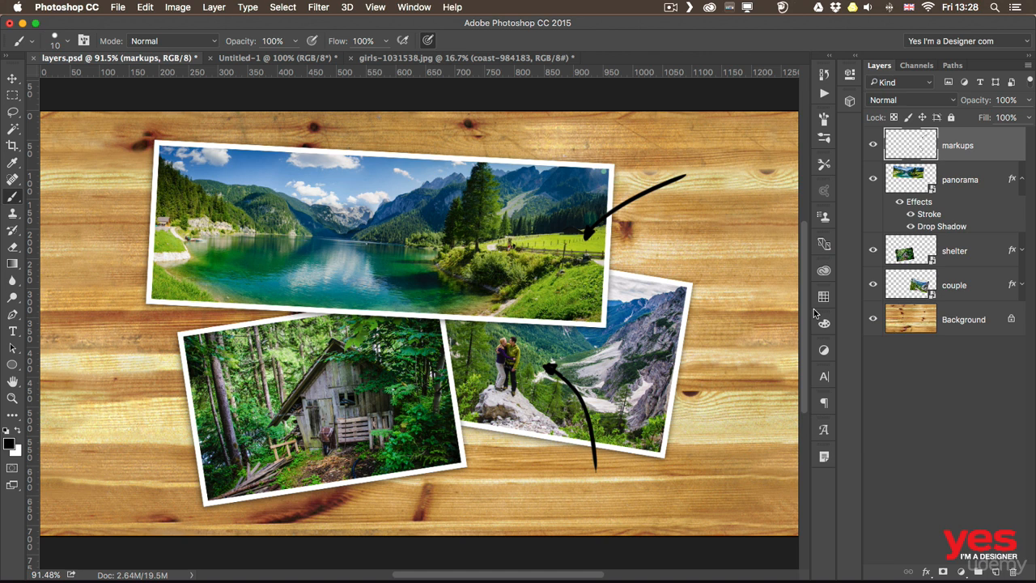
right_click(913, 146)
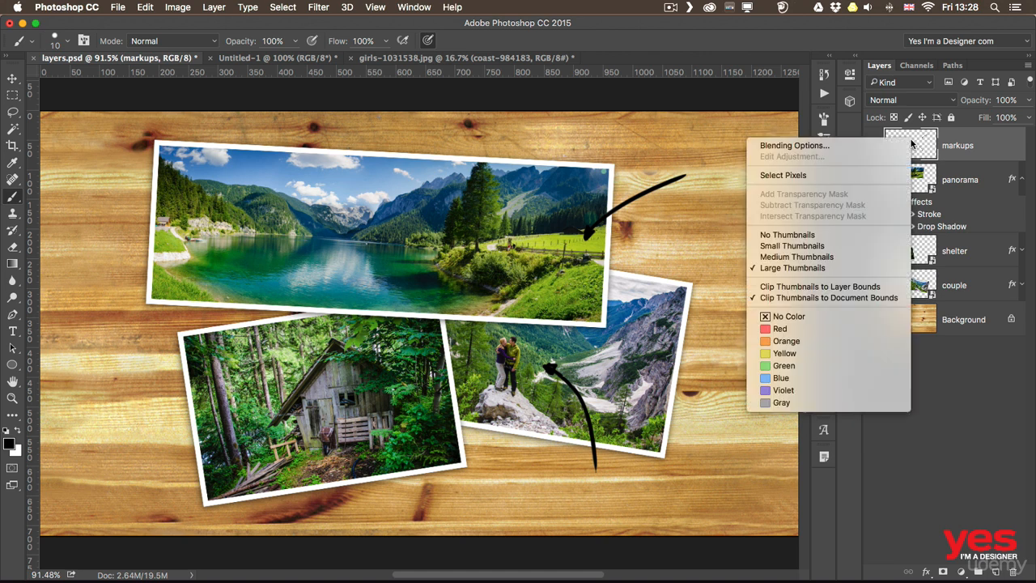
left_click(846, 288)
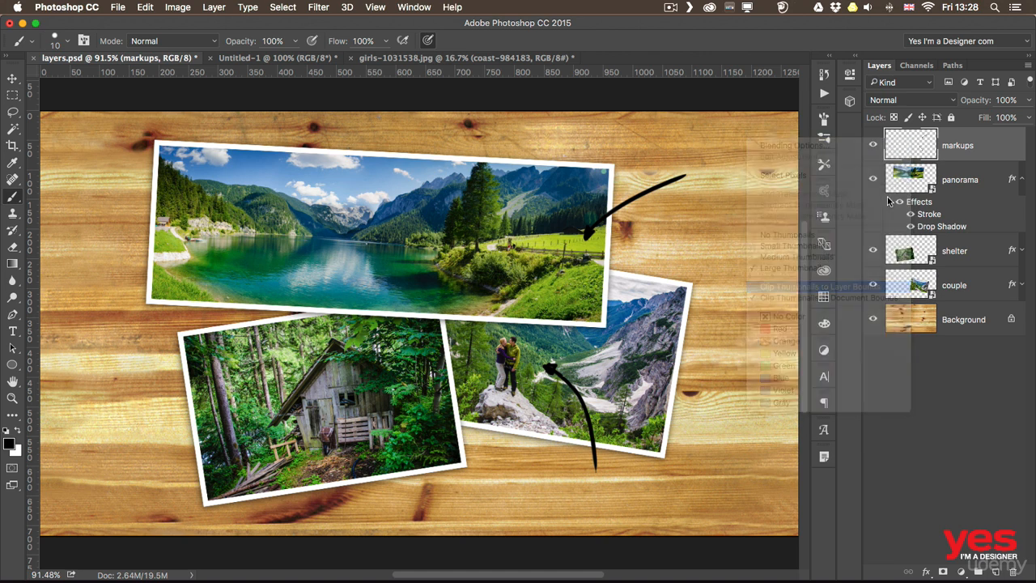
right_click(894, 153)
left_click(777, 256)
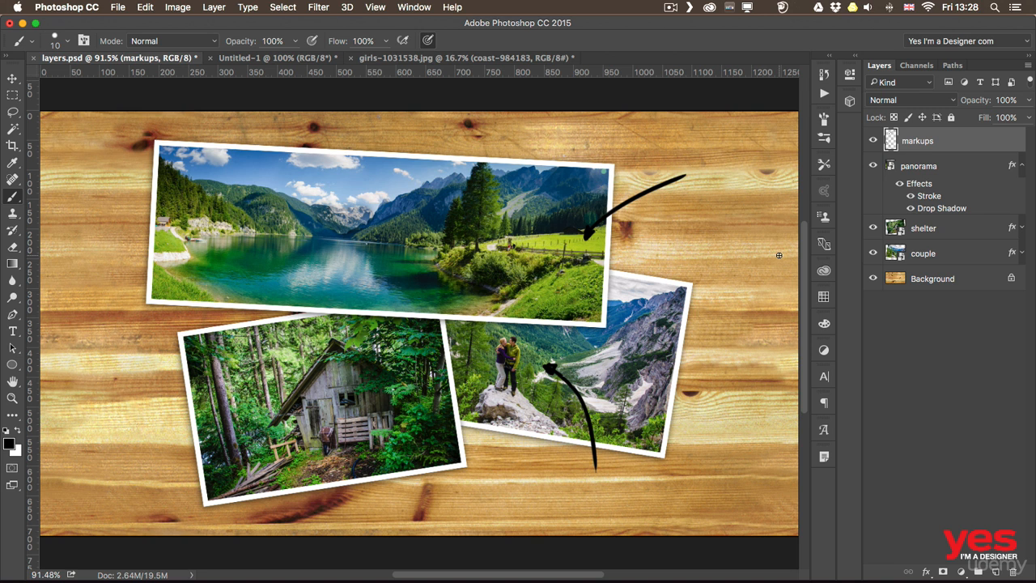
Step: Select the panorama, shelter and couple layers together and group them
left_click(920, 167)
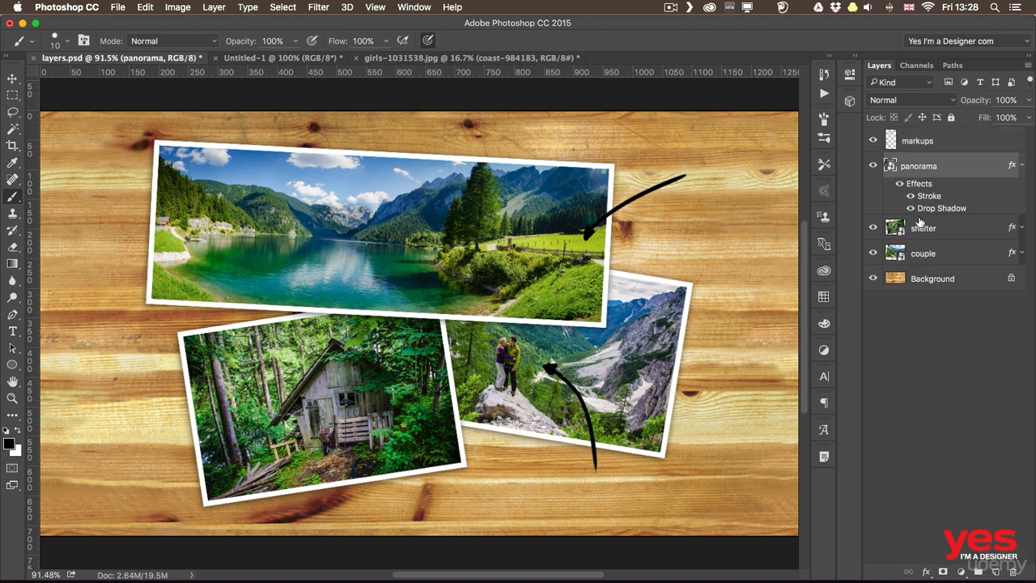
left_click(952, 233, "shift")
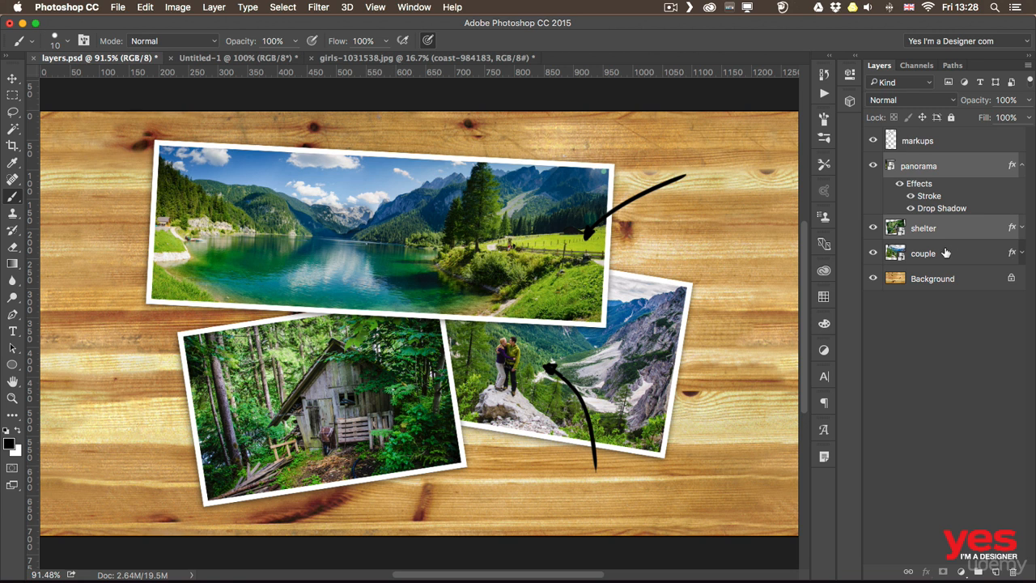
left_click(945, 252, "shift")
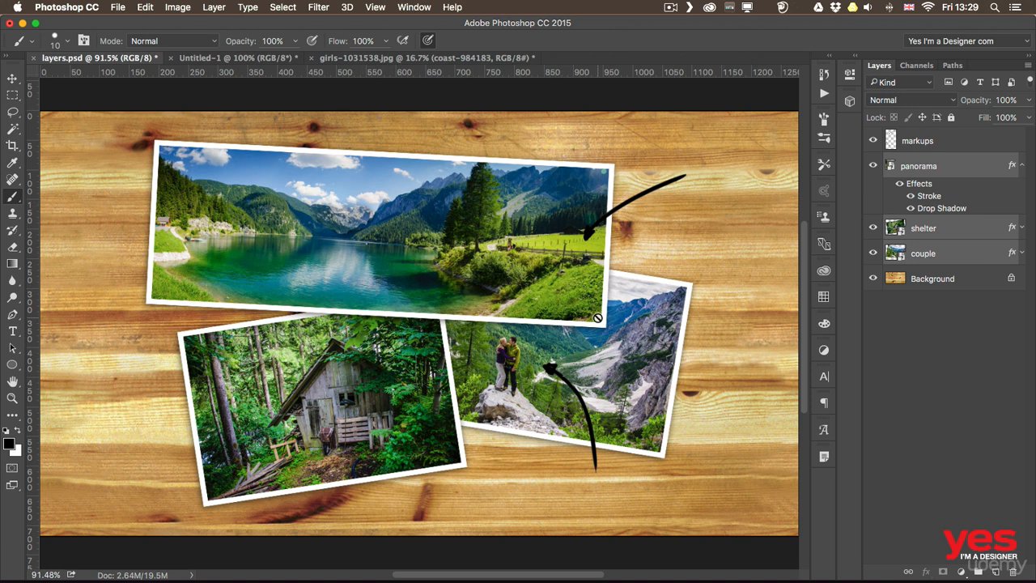
left_click(217, 7)
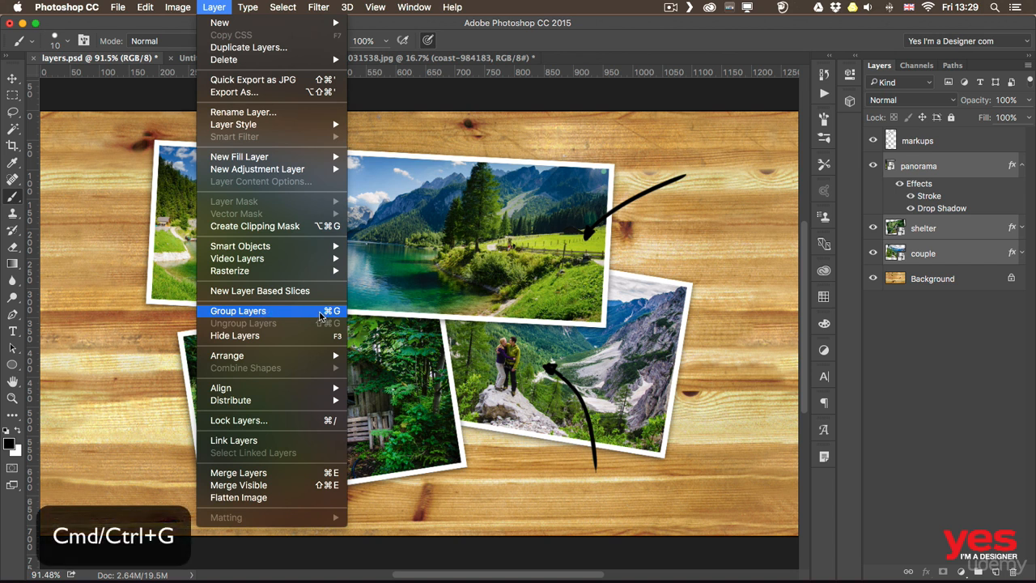
left_click(320, 314)
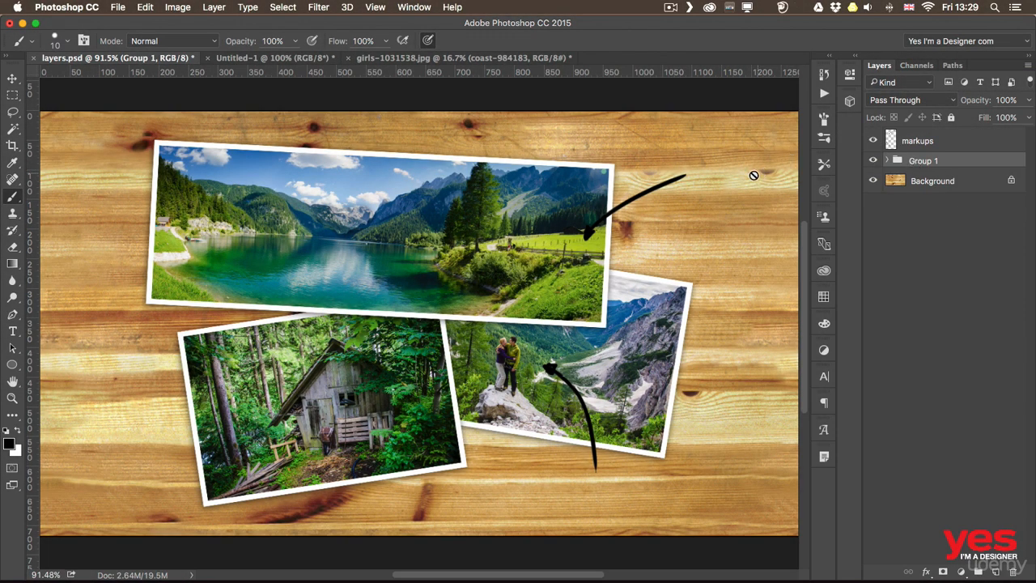
Step: Move the grouped photos slightly to the right and rename the group as images
key("v")
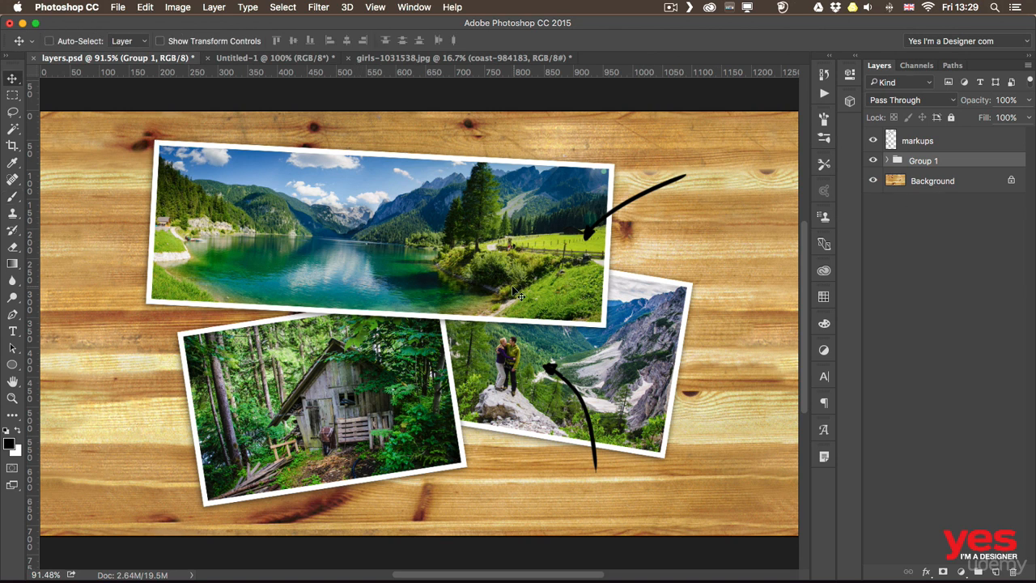
mouse_move(513, 287)
left_mouse_down()
mouse_move(431, 288)
mouse_move(523, 255)
mouse_move(537, 288)
mouse_move(523, 289)
left_mouse_up()
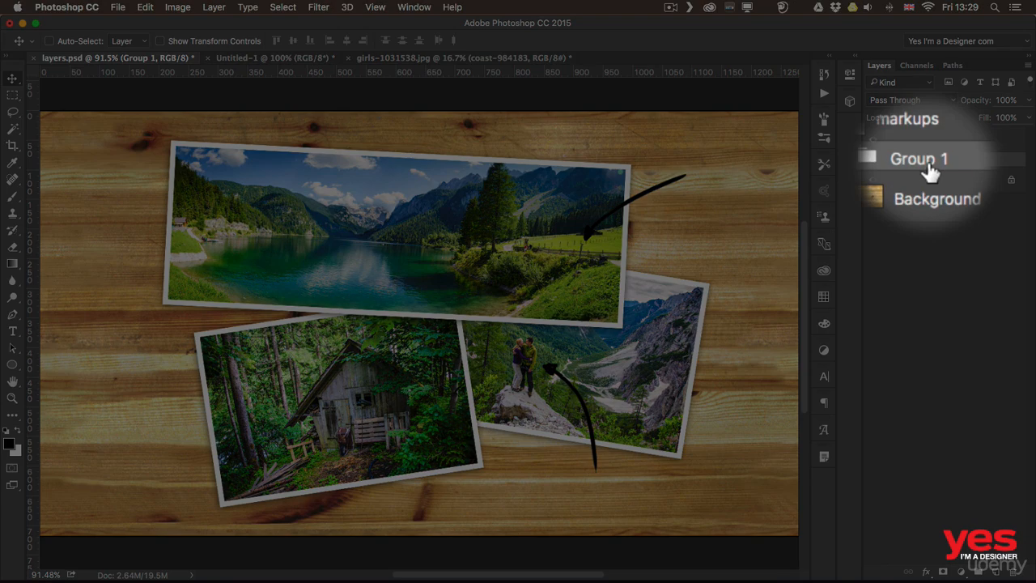
double_click(923, 160)
type("images")
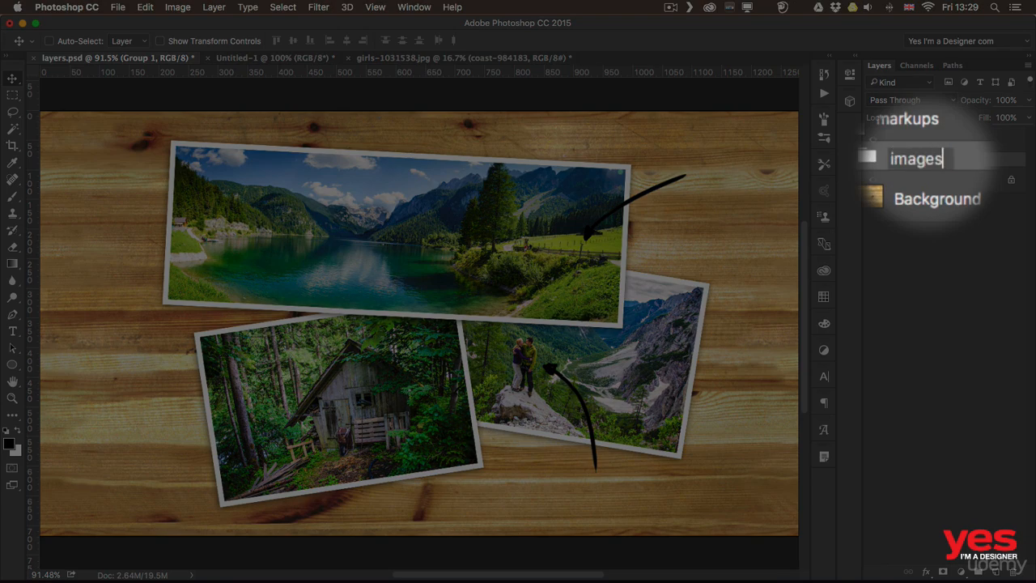
key("Return")
Step: Expand the images group and move only the panorama photo slightly down and to the left
left_click(889, 166)
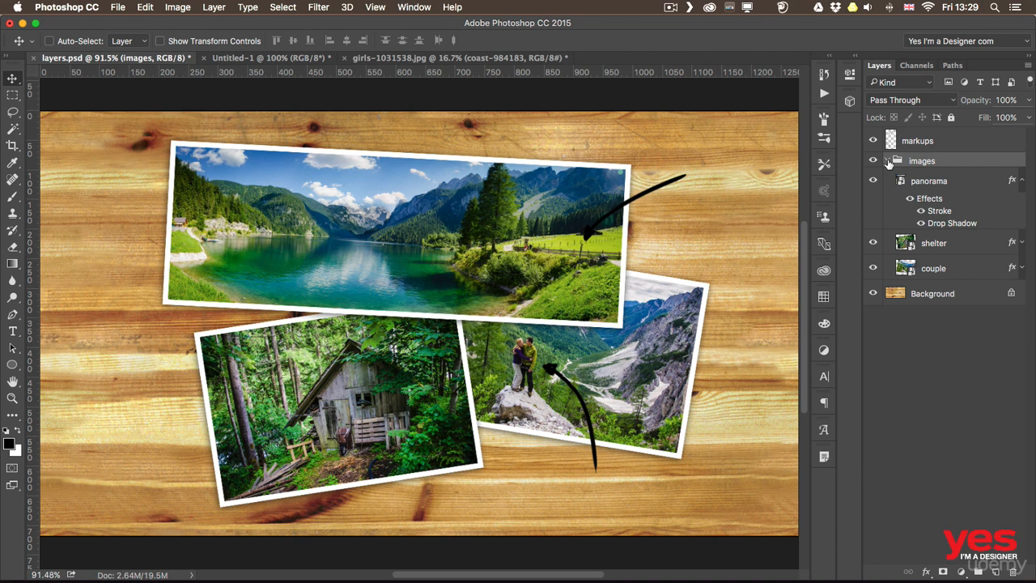
left_click(927, 186)
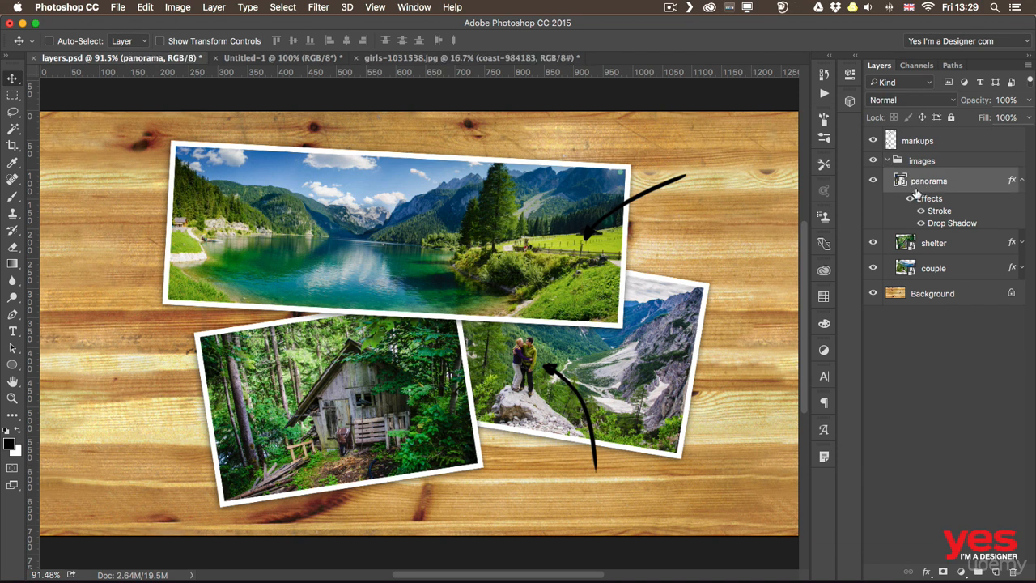
left_click_drag(366, 271, 395, 289)
Step: Move the whole images group slightly up, then try lowering its opacity and restore it to 100%
left_click(946, 163)
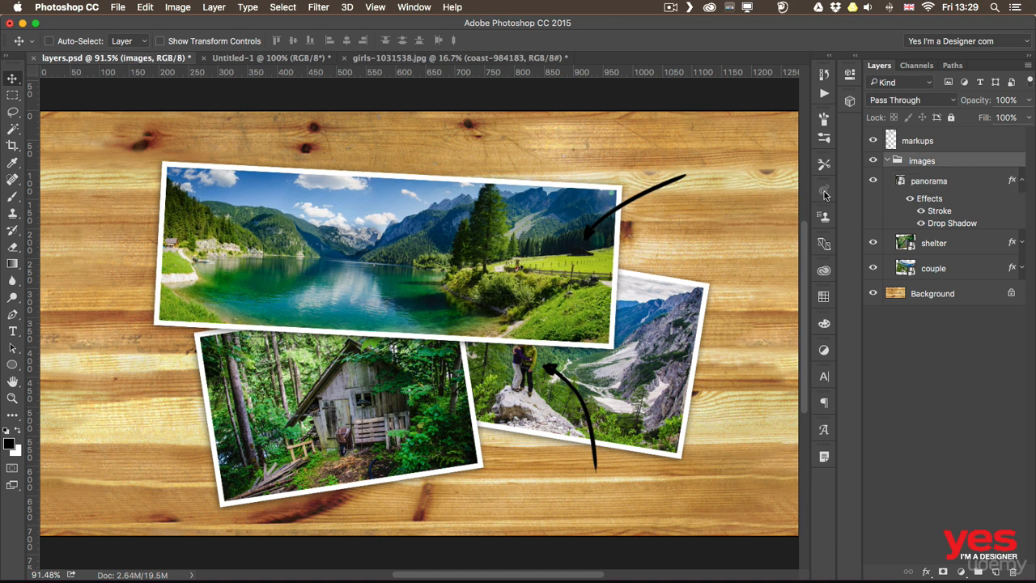
mouse_move(480, 304)
left_mouse_down()
mouse_move(394, 287)
mouse_move(509, 274)
mouse_move(479, 289)
mouse_move(484, 296)
left_mouse_up()
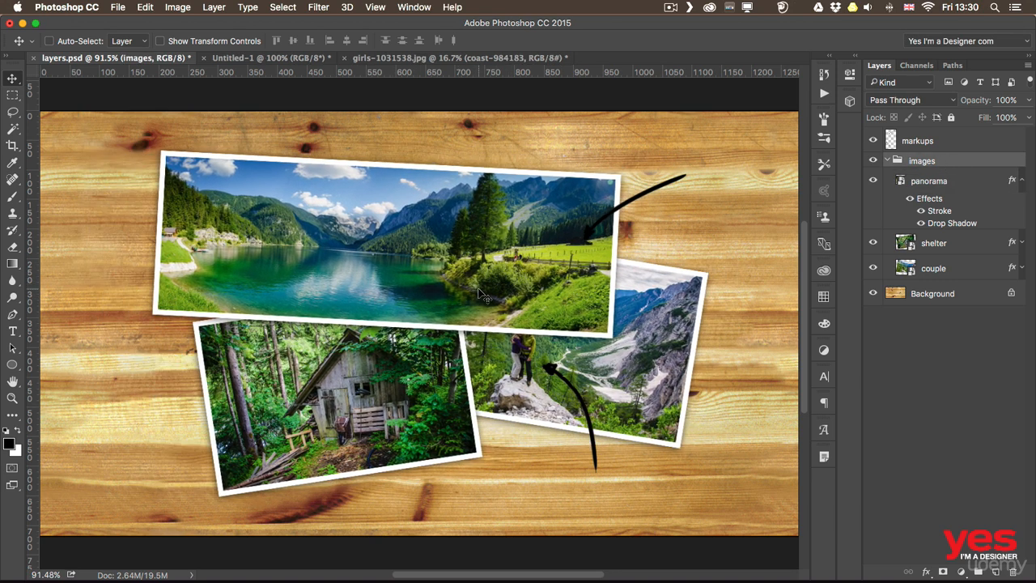
left_click(1027, 117)
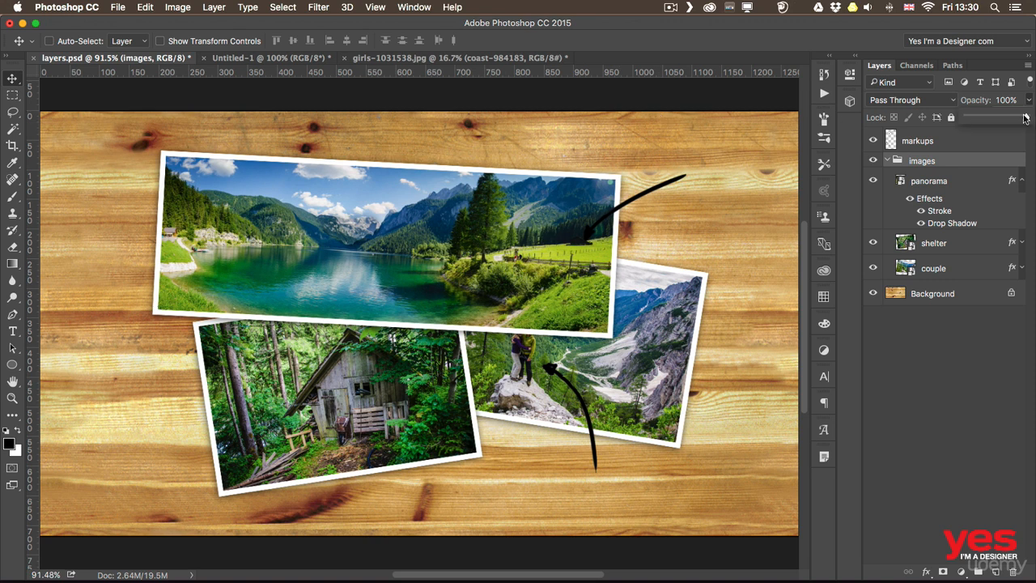
mouse_move(1024, 119)
left_mouse_down()
mouse_move(1003, 119)
mouse_move(1030, 119)
left_mouse_up()
Step: Move the panorama layer out of the images group, placing it between the group and the markups layer
left_click(949, 168)
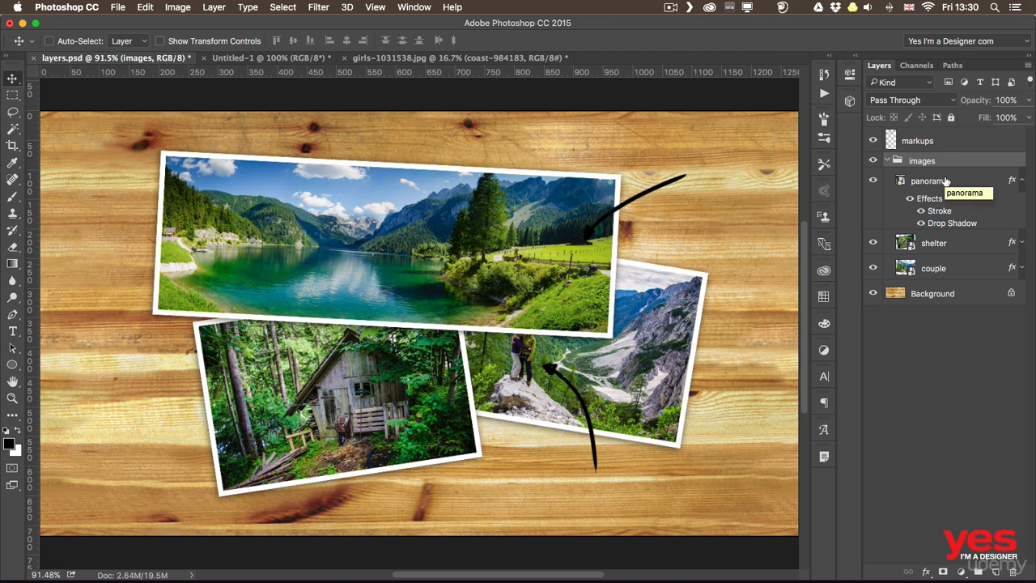
left_click_drag(945, 181, 941, 153)
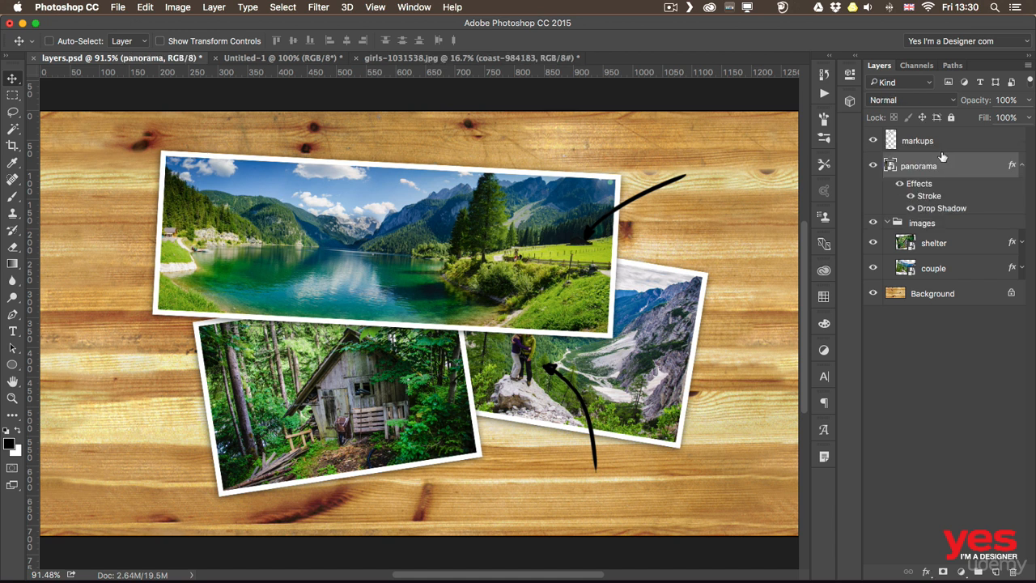
Step: Move the images group slightly up and to the right, and put the panorama layer back inside it above the shelter layer
left_click(929, 227)
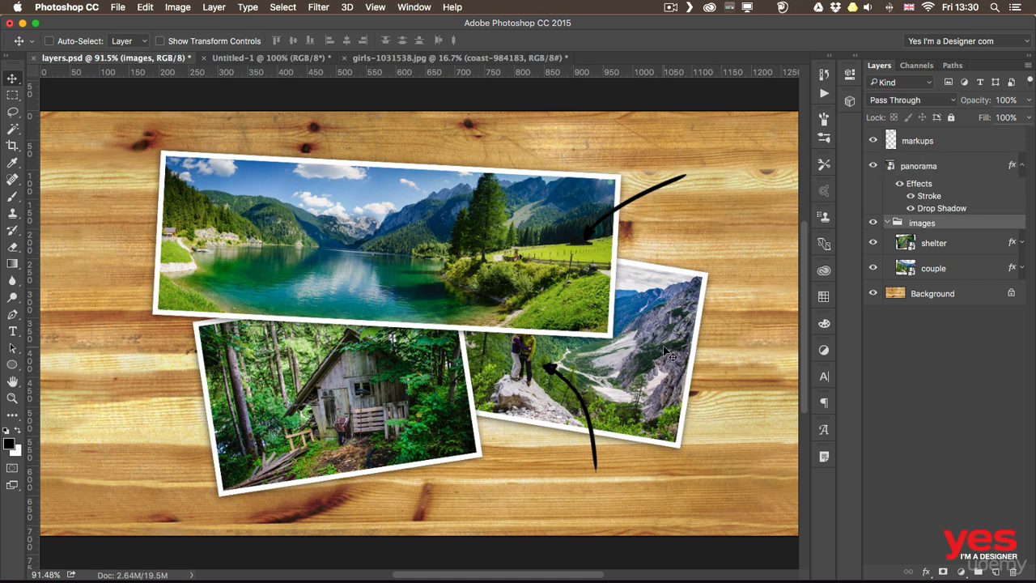
left_click_drag(666, 349, 685, 335)
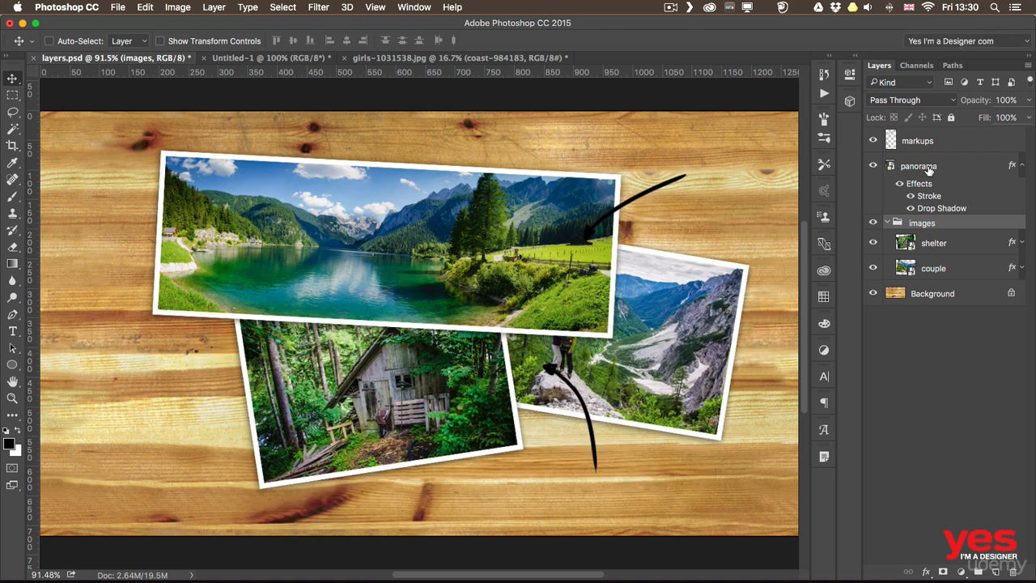
left_click_drag(929, 170, 933, 239)
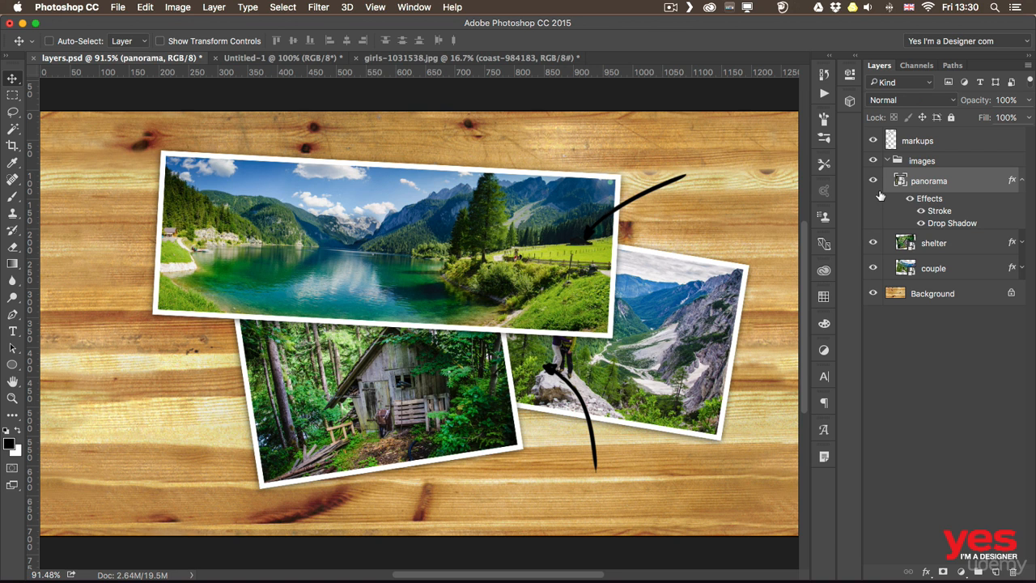
Step: Ungroup the images group so its photo layers stand on their own
left_click(906, 150)
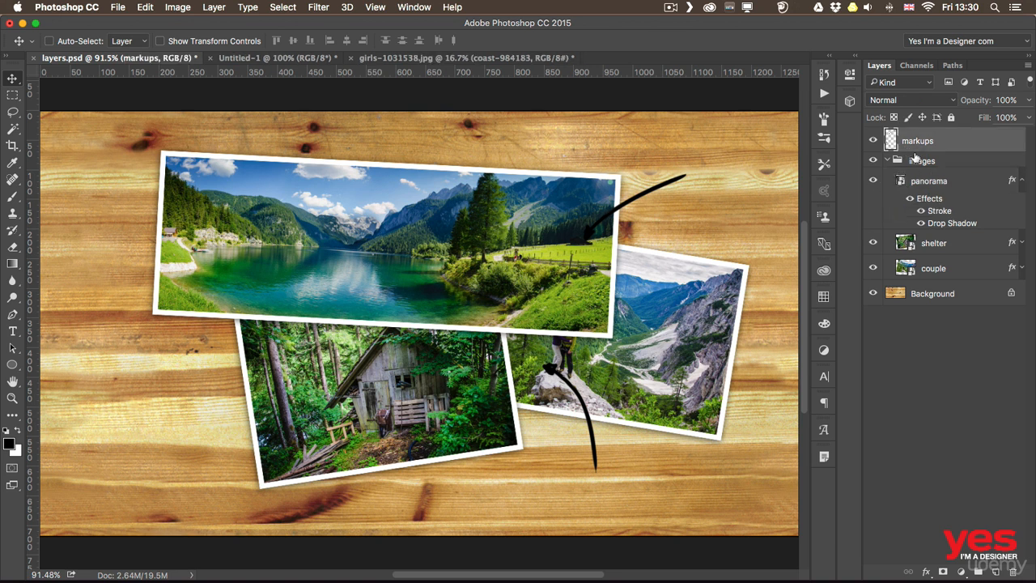
left_click(921, 161)
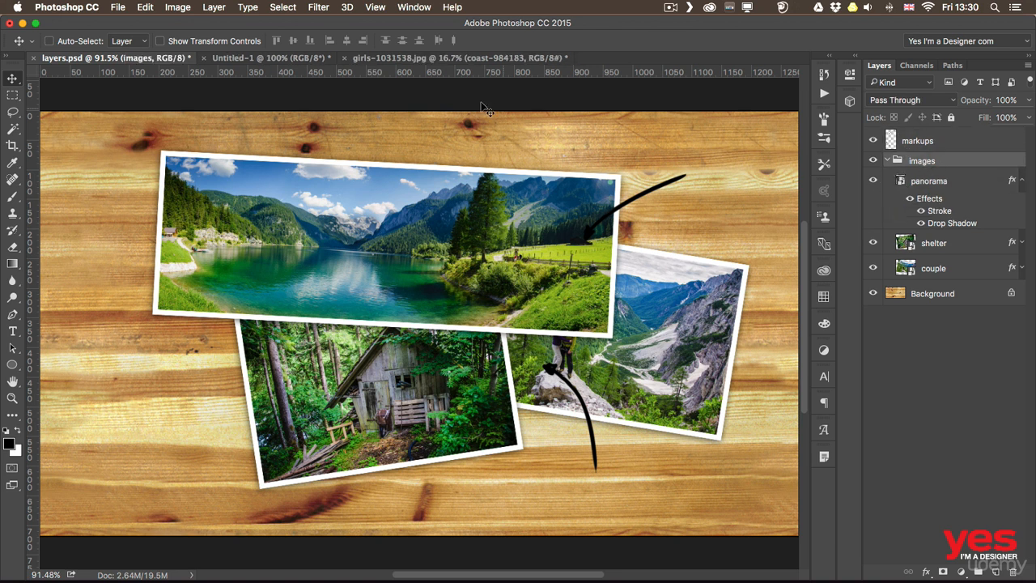
left_click(215, 7)
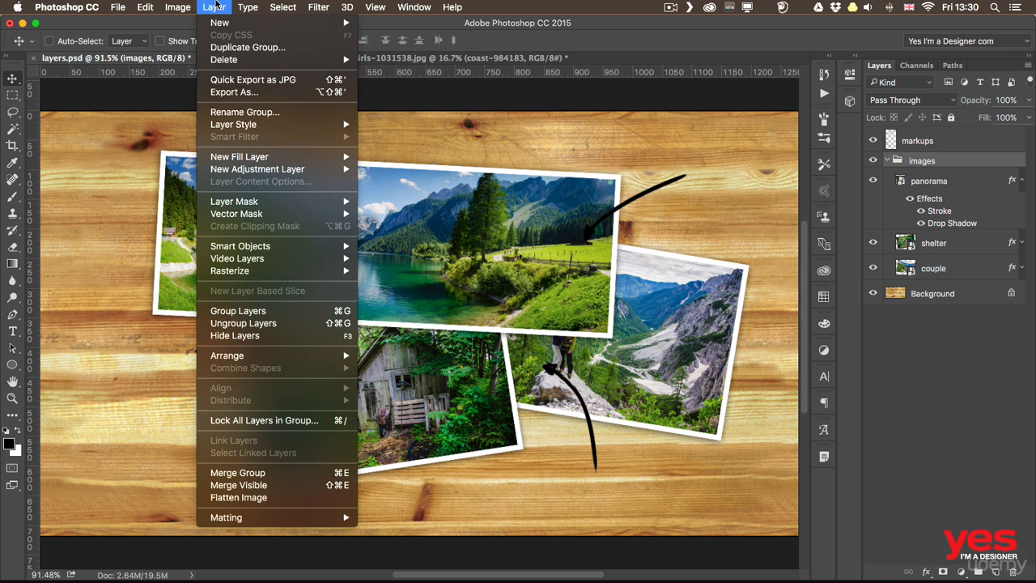
left_click(243, 323)
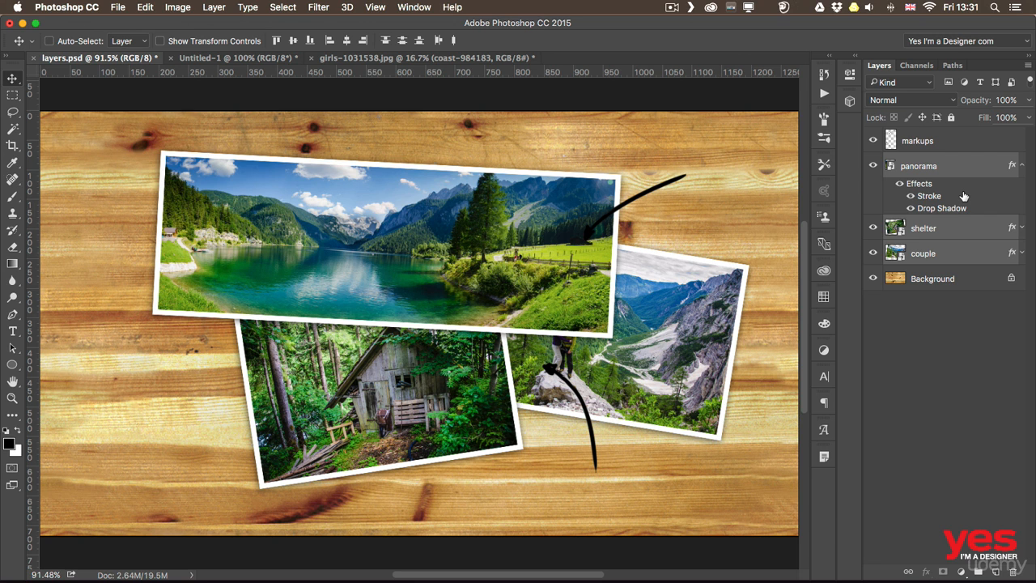
Step: Merge the markups, panorama and shelter layers into a single layer
left_click(948, 144)
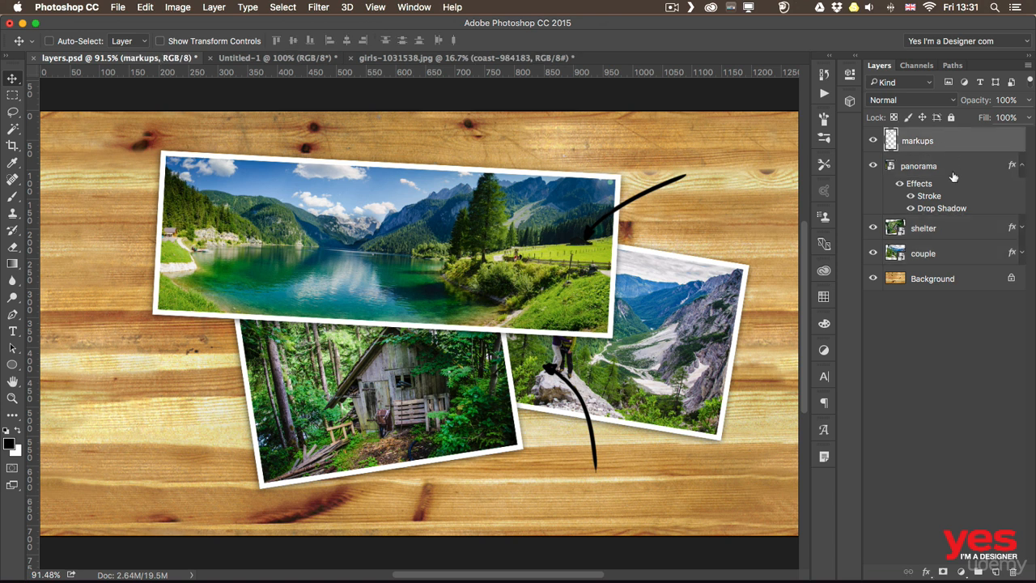
left_click(960, 229, "shift")
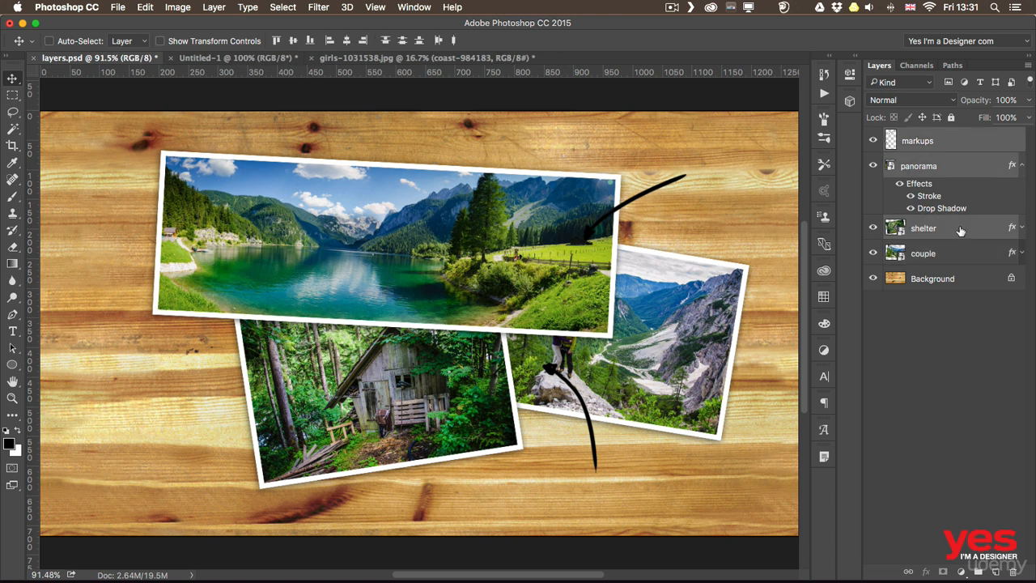
right_click(951, 143)
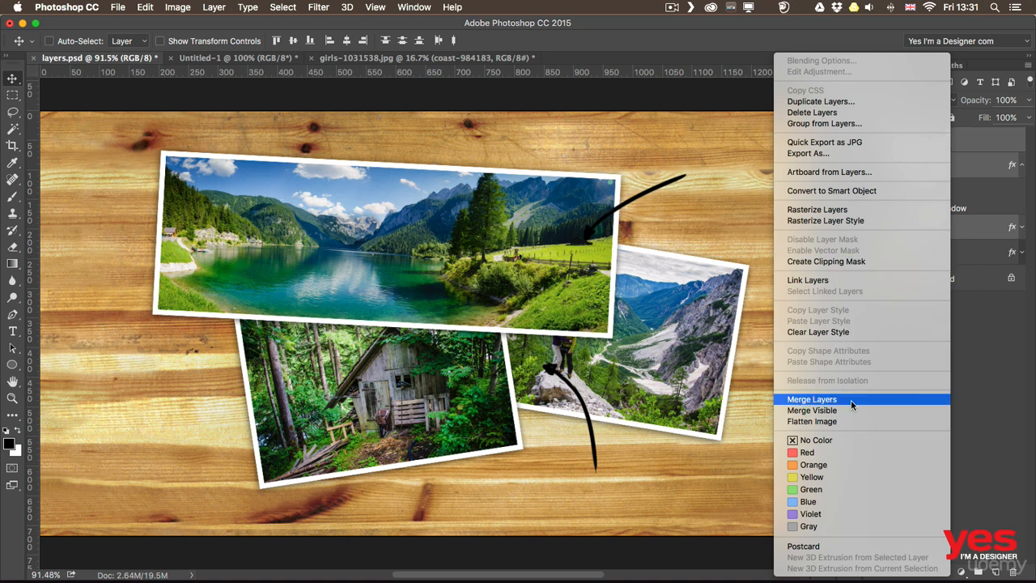
left_click(998, 338)
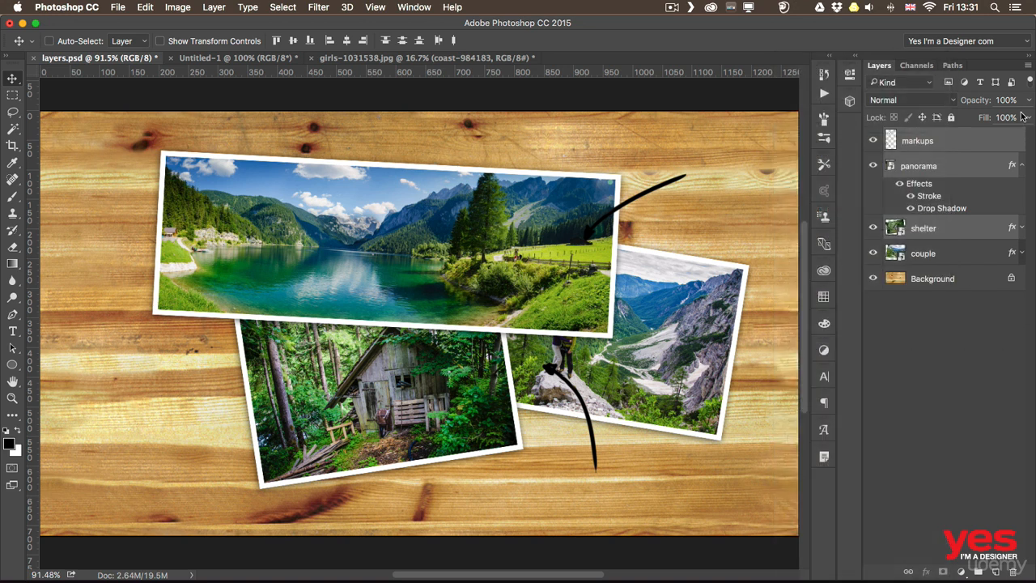
left_click(1028, 66)
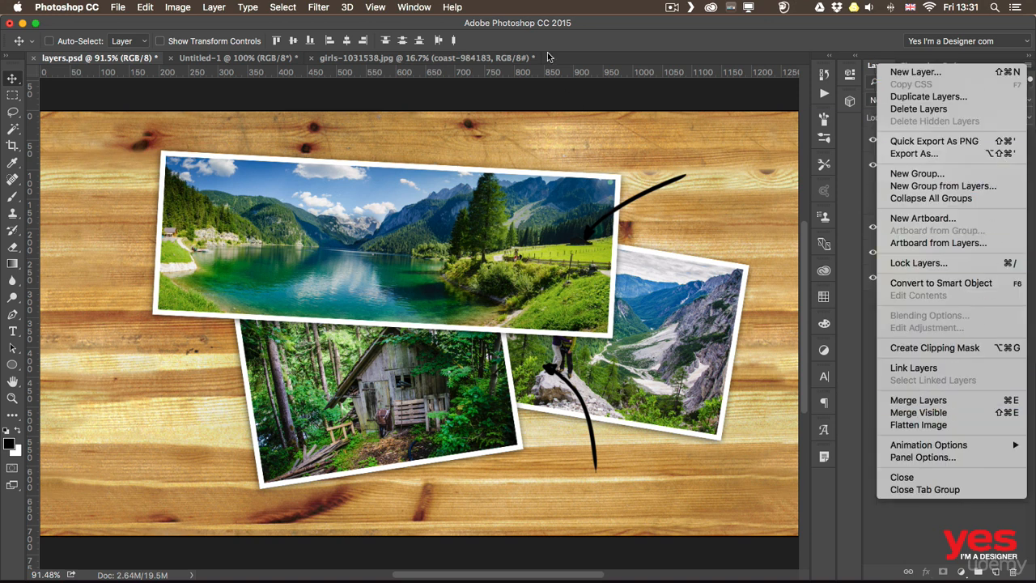
left_click(313, 20)
left_click(214, 7)
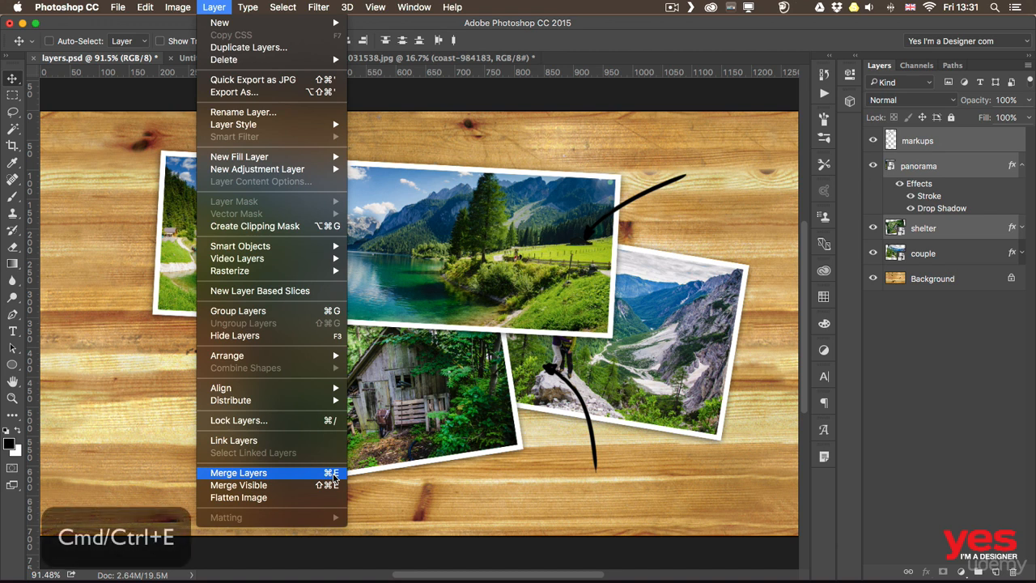
left_click(239, 472)
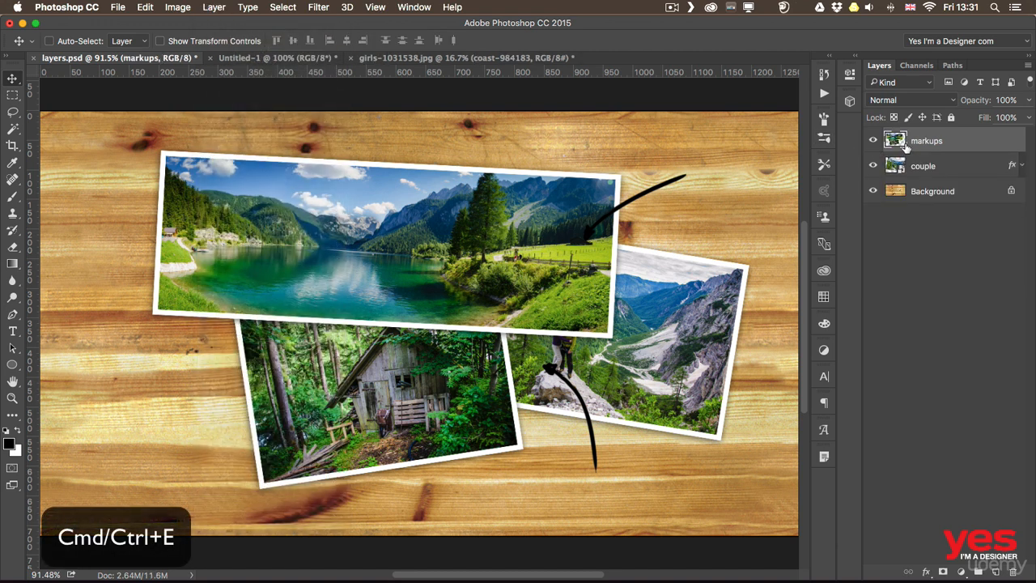
Step: Try moving the merged layer up and to the left, and undo both the move and the merge
left_click_drag(585, 229, 456, 242)
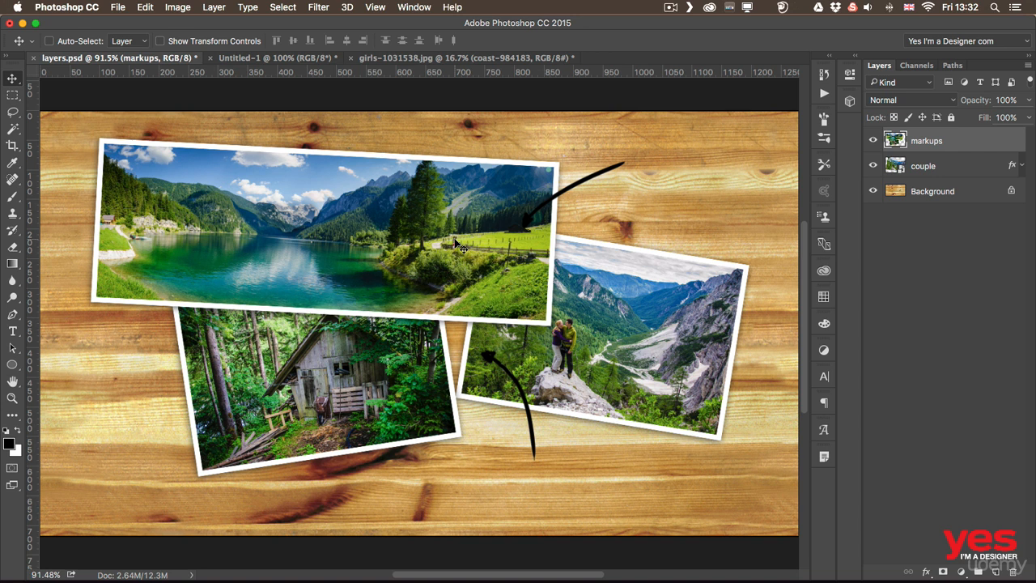
key("super+z")
left_click(146, 7)
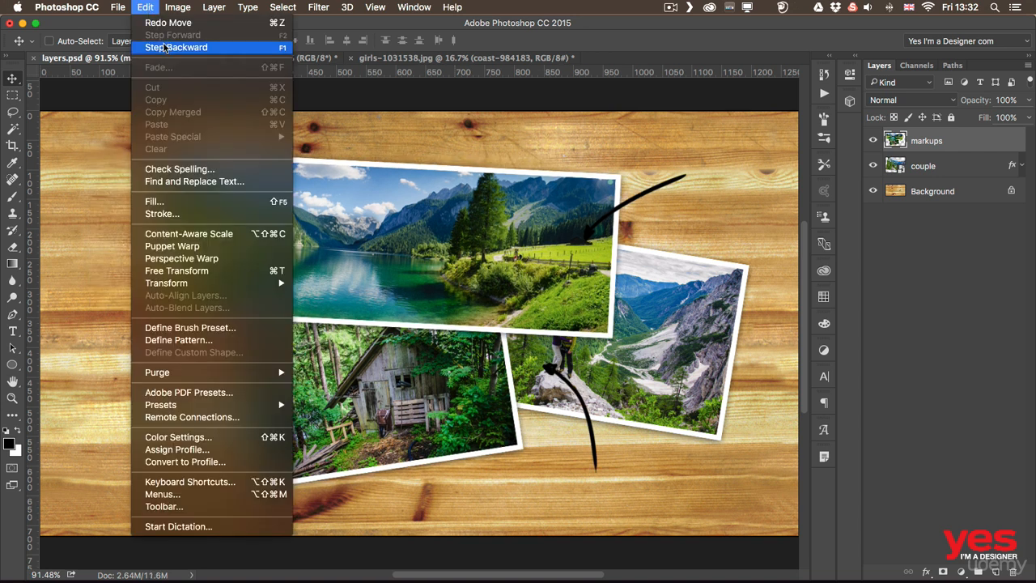
left_click(170, 49)
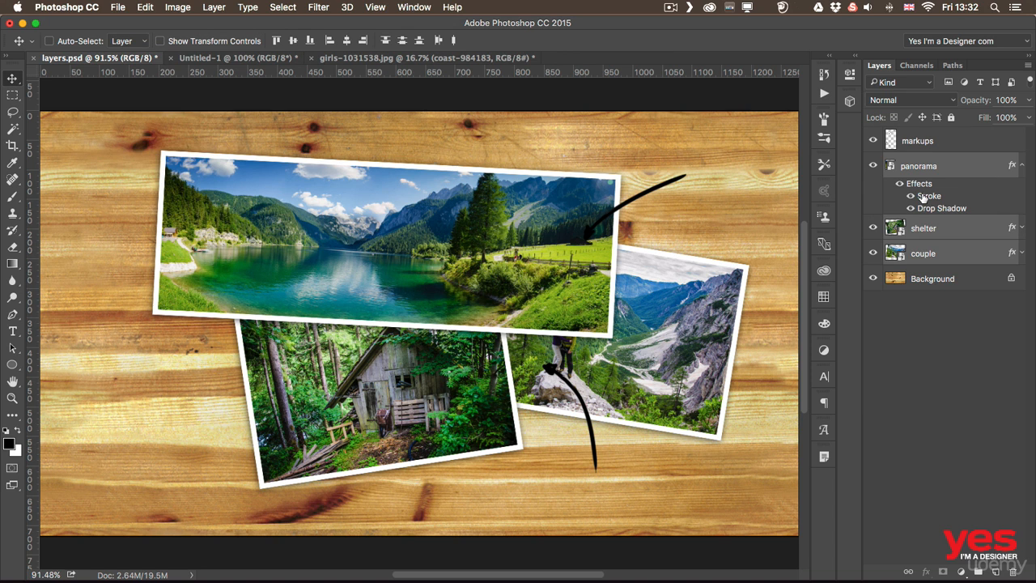
Step: Flatten the whole image, try to move the flattened background, and undo the flattening
left_click(212, 7)
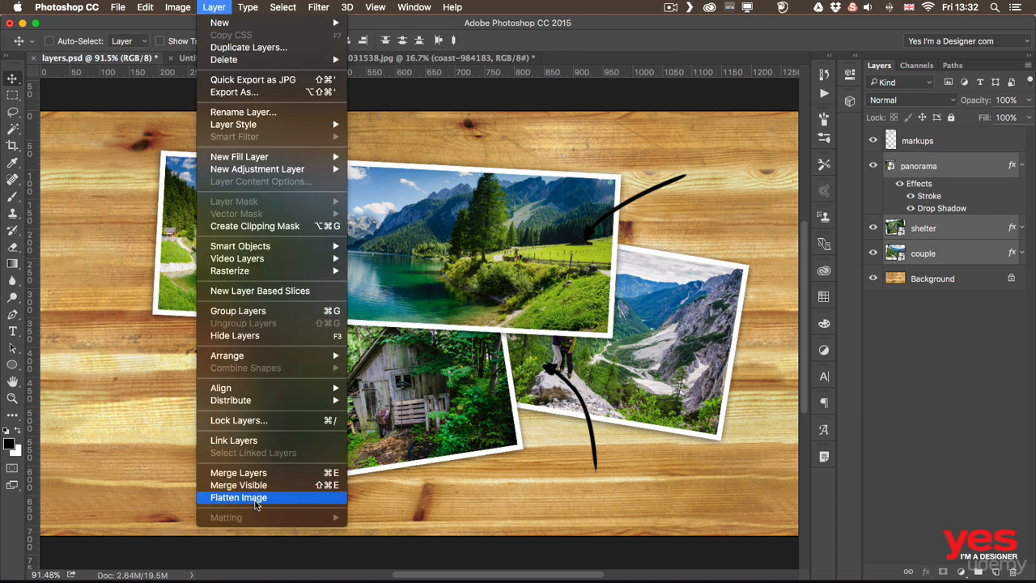
left_click(256, 498)
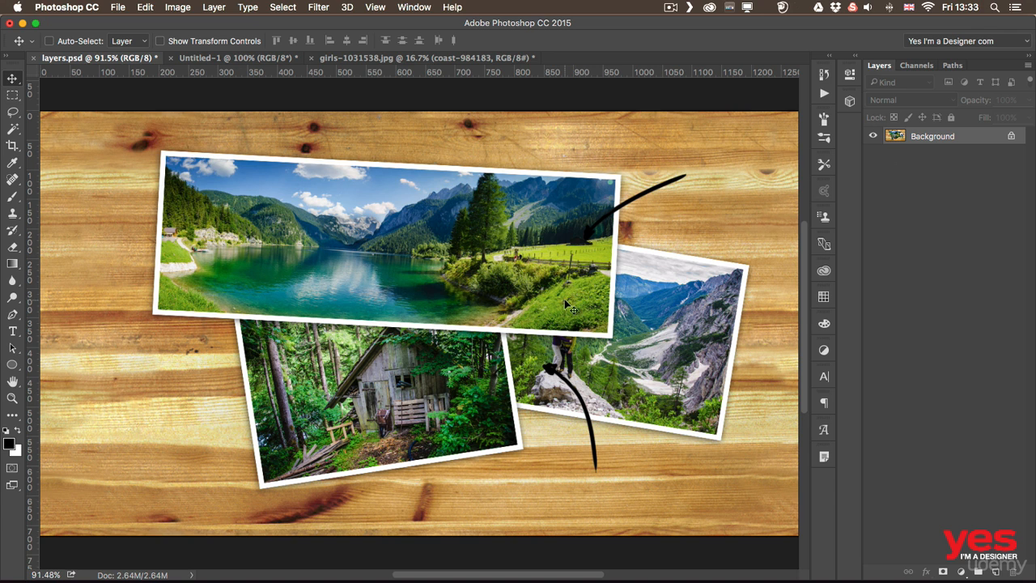
left_click(489, 309)
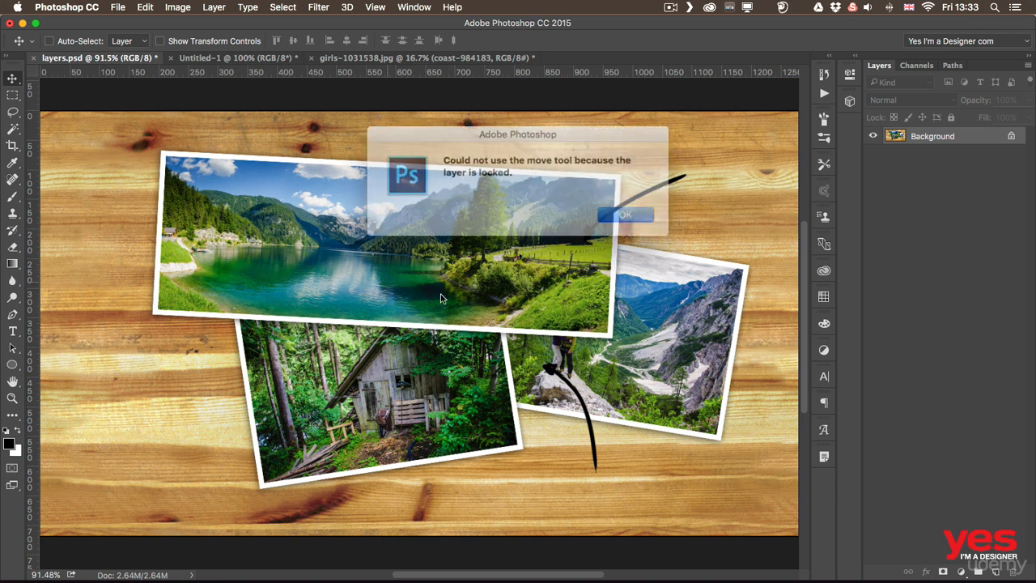
left_click(607, 214)
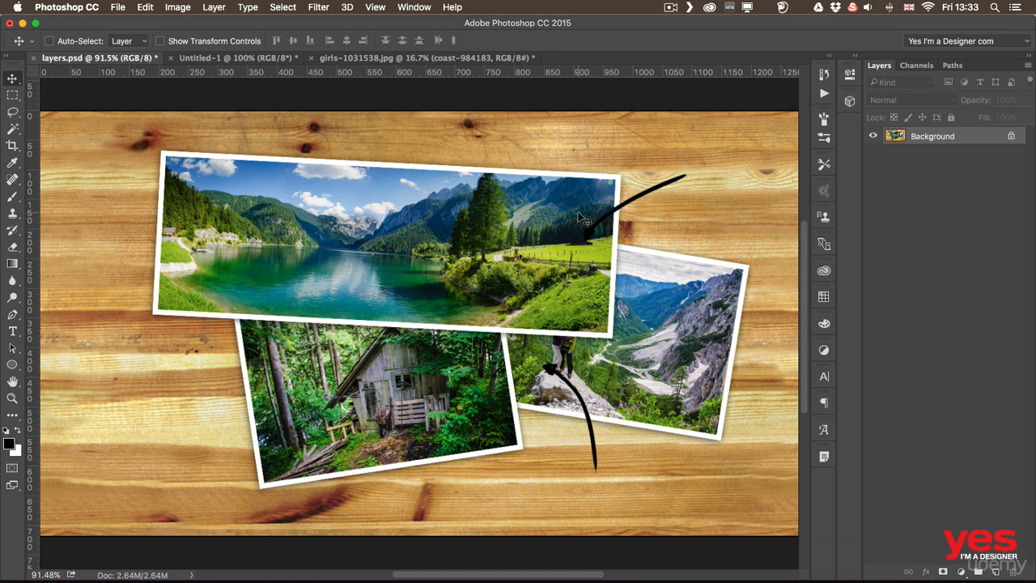
key("super+z")
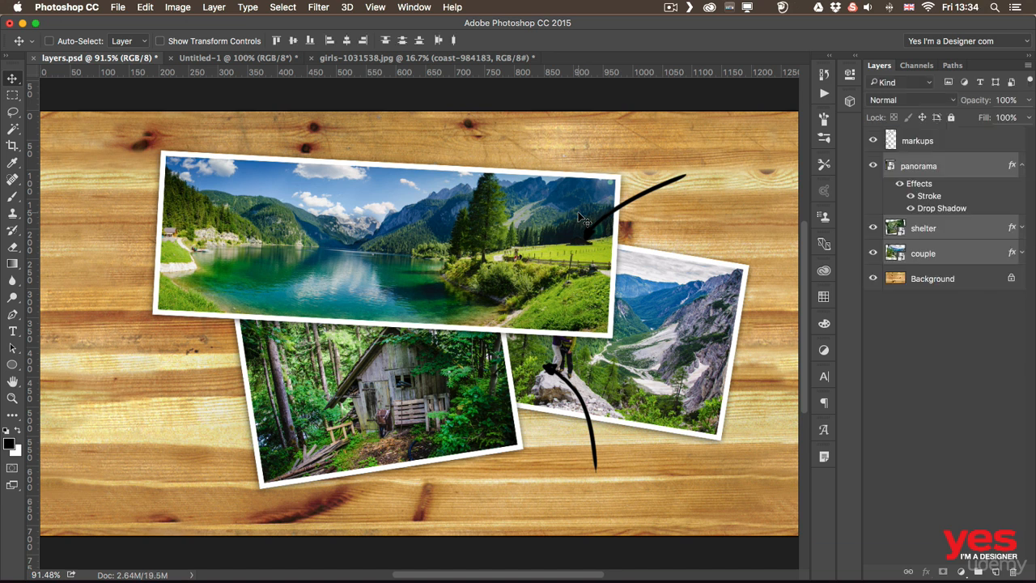